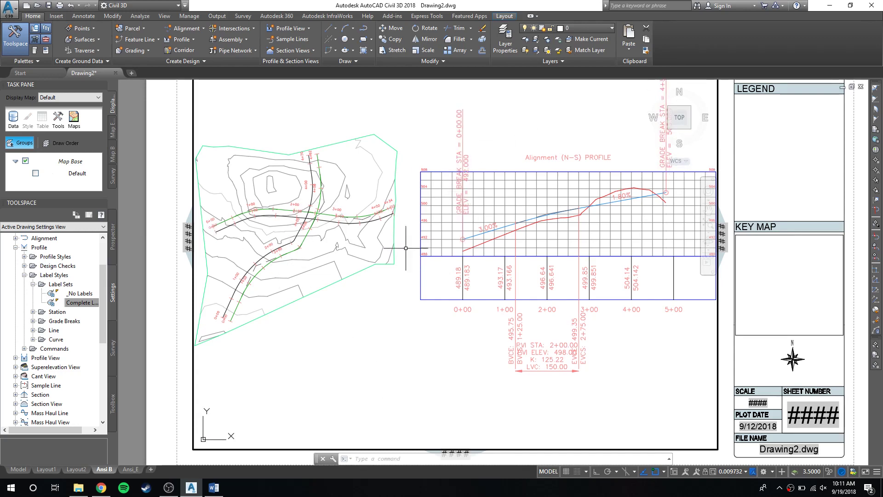
# Step: View the site plan and profile in model space, and return to the Ansi B layout
pyautogui.click(17, 469)
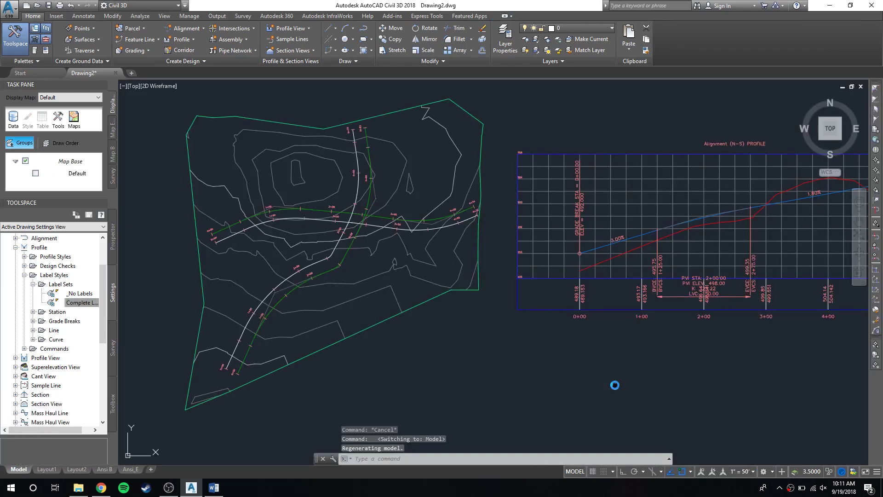
pyautogui.scroll(-1, 558, 386)
pyautogui.scroll(-1, 363, 396)
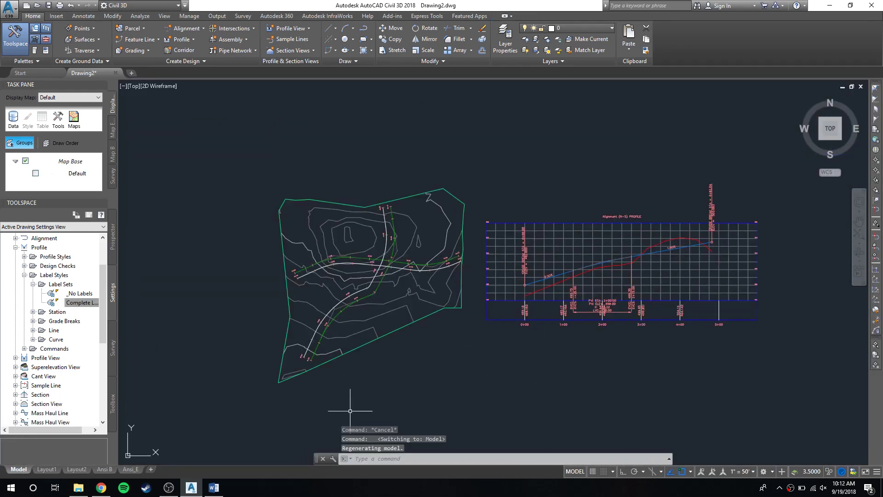
pyautogui.click(103, 469)
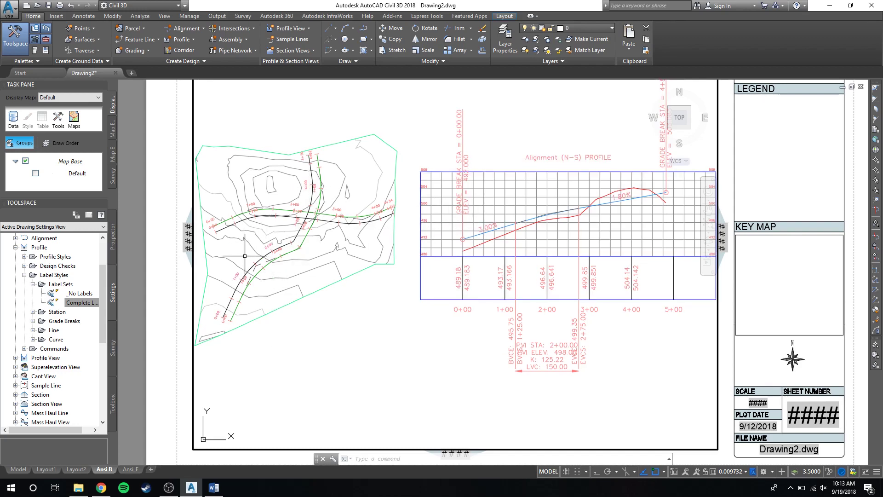
# Step: Review the Lines, Grade Breaks, Crest Curves and Sag Curves entries in the design profile's label settings
pyautogui.click(470, 237)
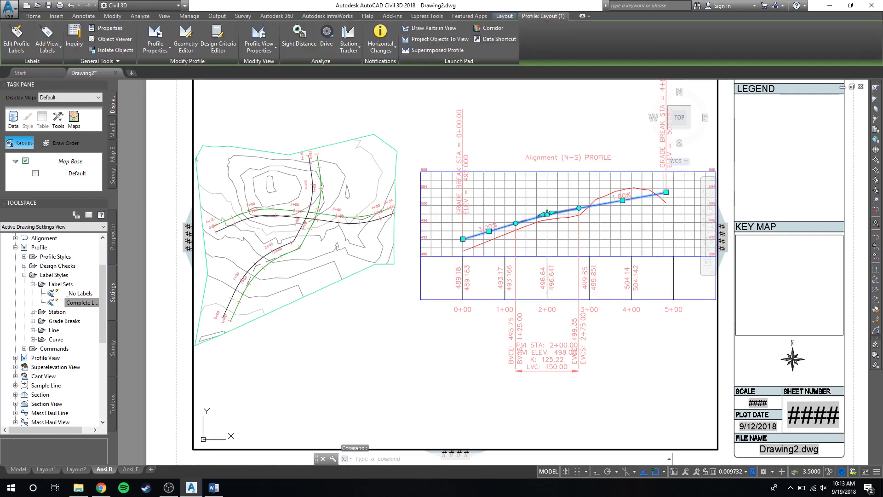
pyautogui.rightClick(489, 231)
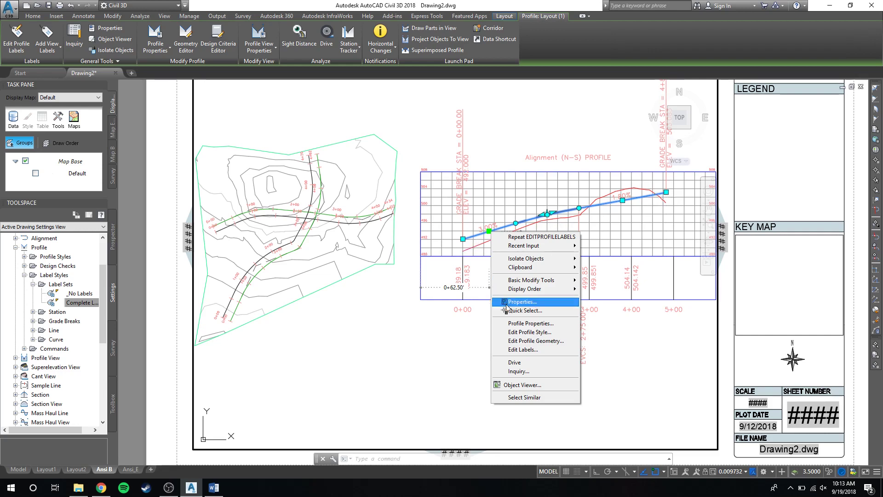
pyautogui.click(527, 351)
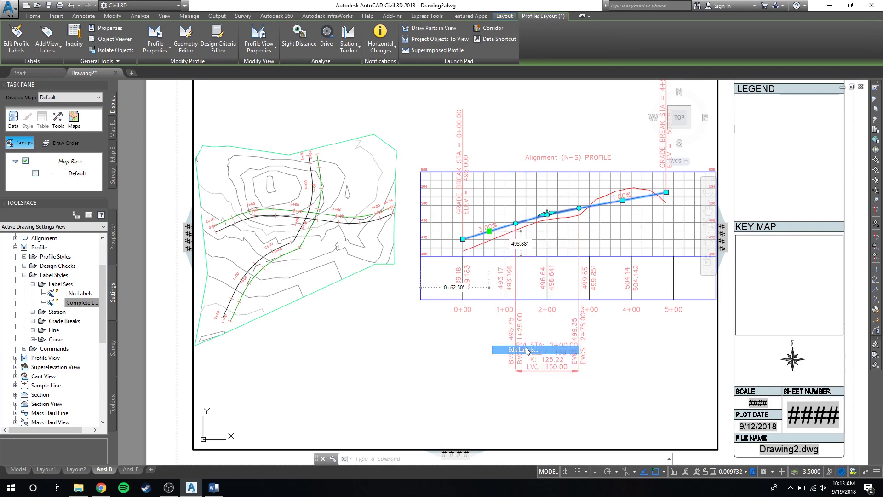
pyautogui.moveTo(387, 176); pyautogui.dragTo(367, 122)
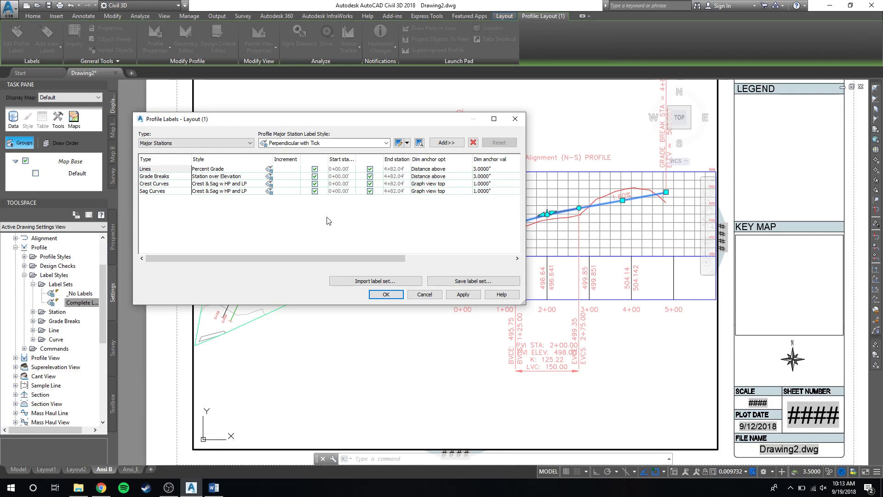
pyautogui.click(157, 172)
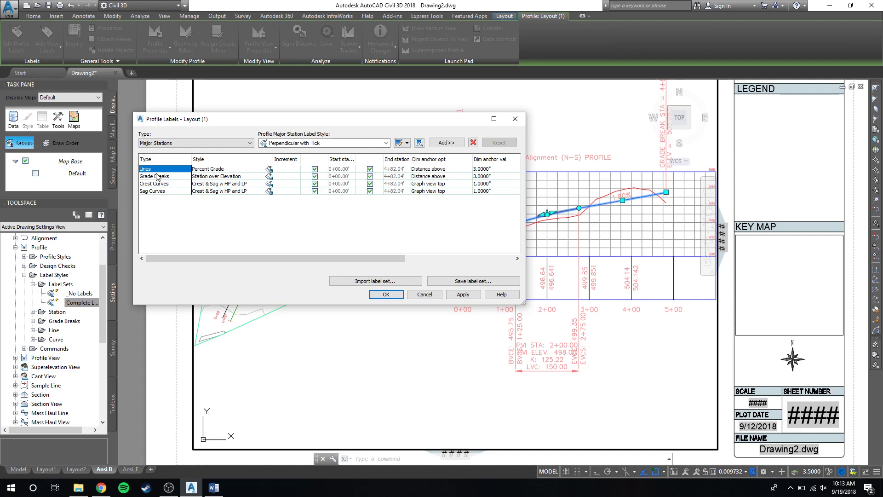
pyautogui.click(157, 177)
pyautogui.click(159, 184)
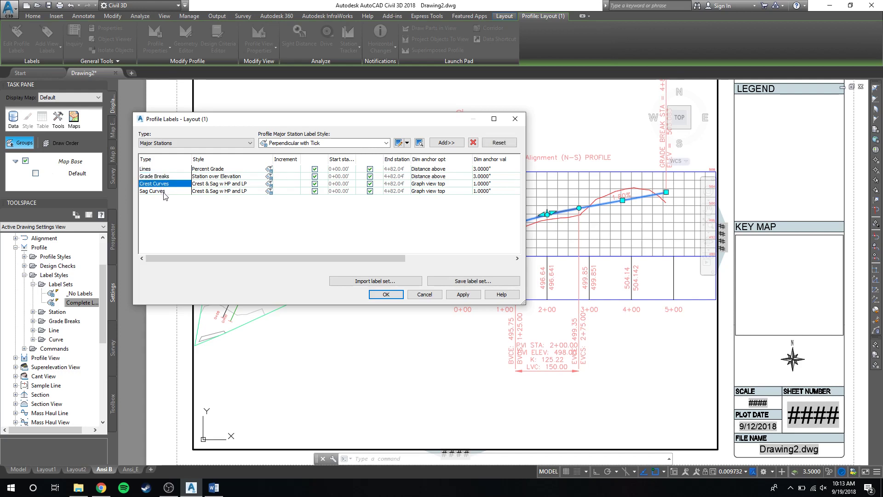
pyautogui.click(157, 192)
pyautogui.click(174, 173)
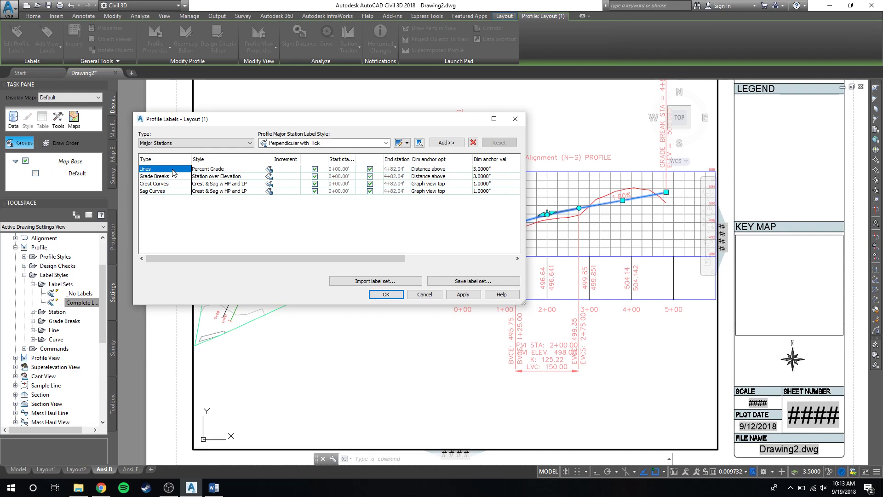
pyautogui.click(206, 171)
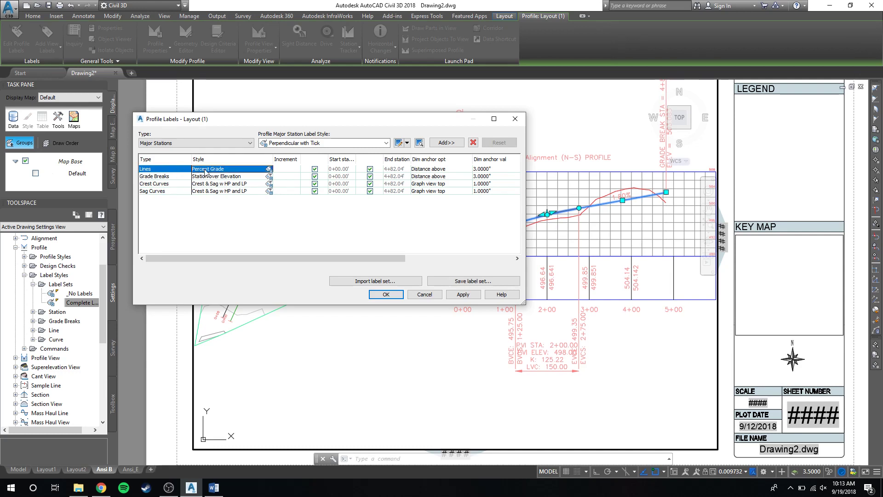
pyautogui.click(177, 171)
pyautogui.click(278, 225)
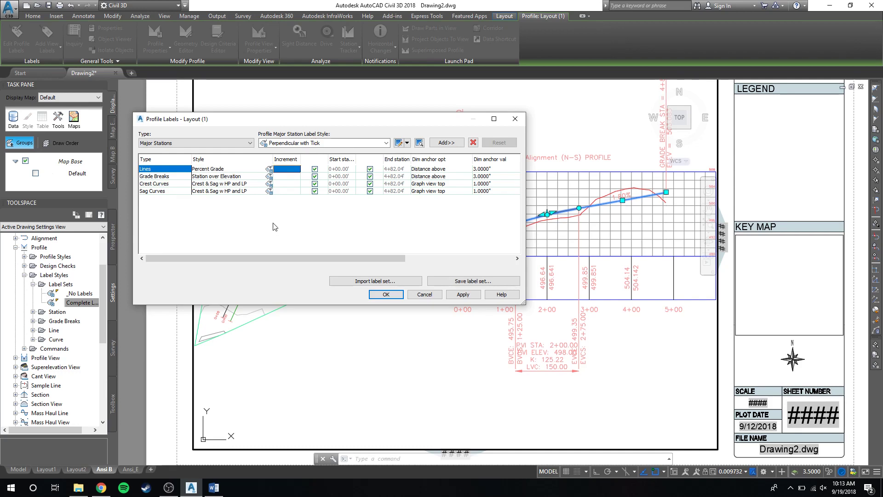
pyautogui.press('Return')
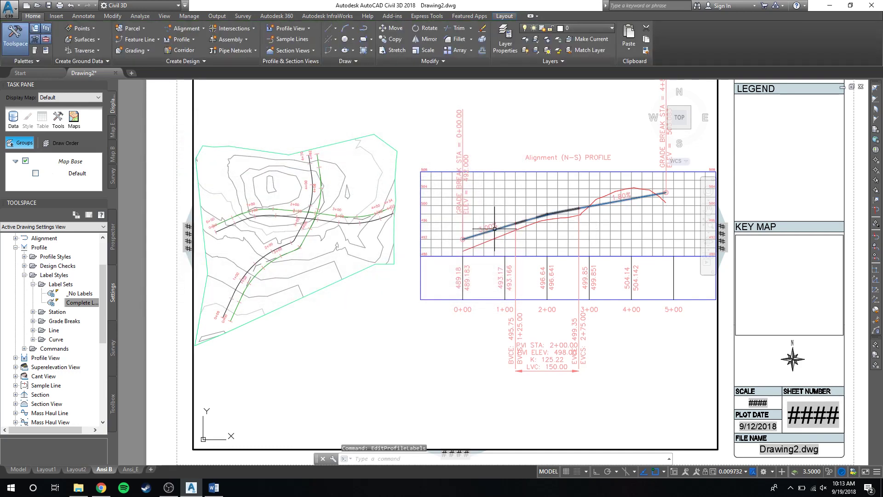
# Step: Open the design profile's label settings and choose the Lines type with the Percent Grade label style
pyautogui.click(495, 229)
pyautogui.rightClick(489, 232)
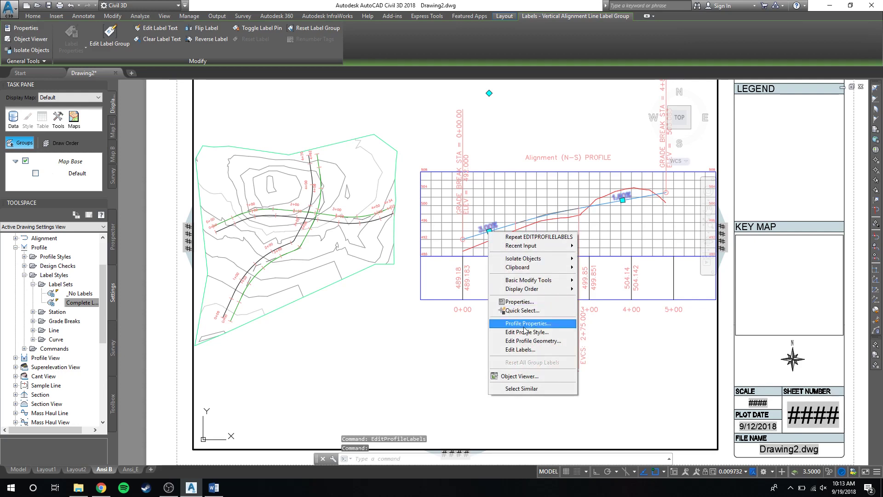
pyautogui.click(519, 349)
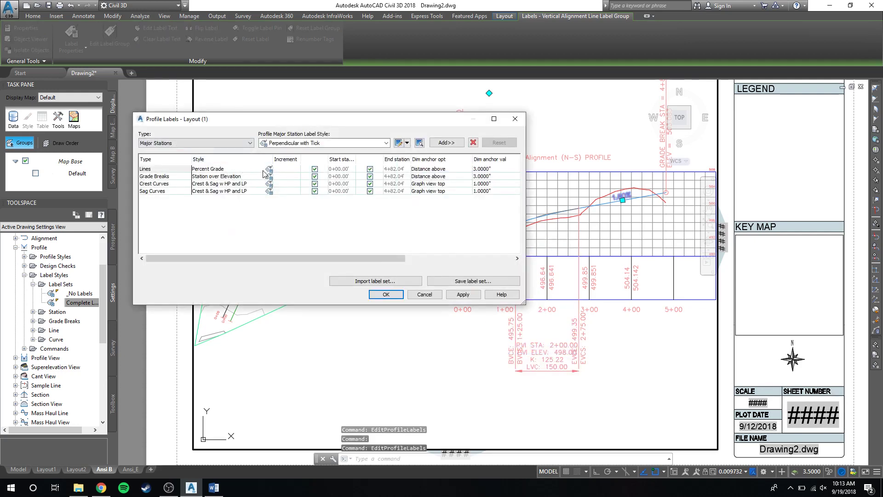
pyautogui.click(247, 143)
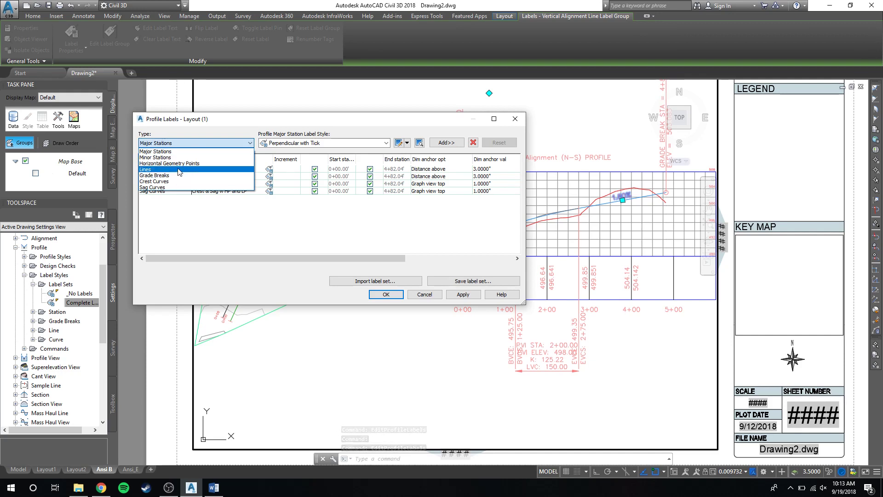
pyautogui.click(192, 169)
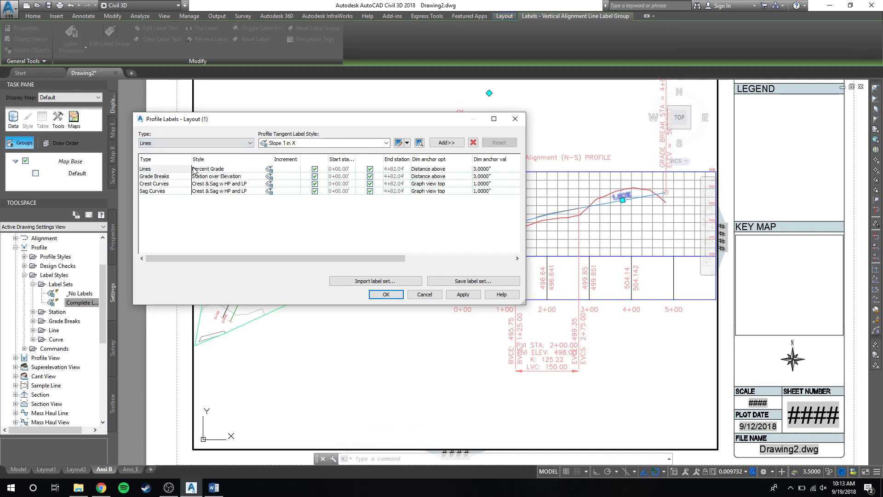
pyautogui.click(318, 144)
pyautogui.click(301, 152)
# Step: Set the Grade component's text height to 0.05" in the Percent Grade style of the Lines labels and apply it to the profile
pyautogui.click(269, 170)
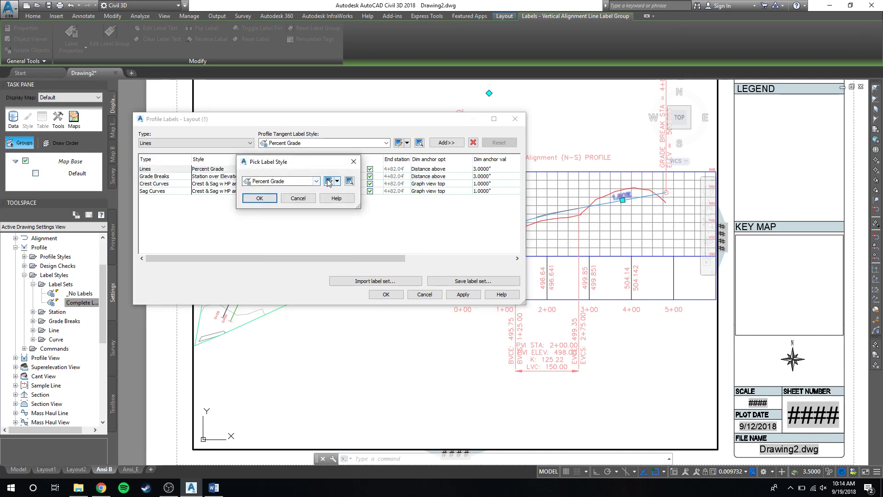
pyautogui.click(327, 181)
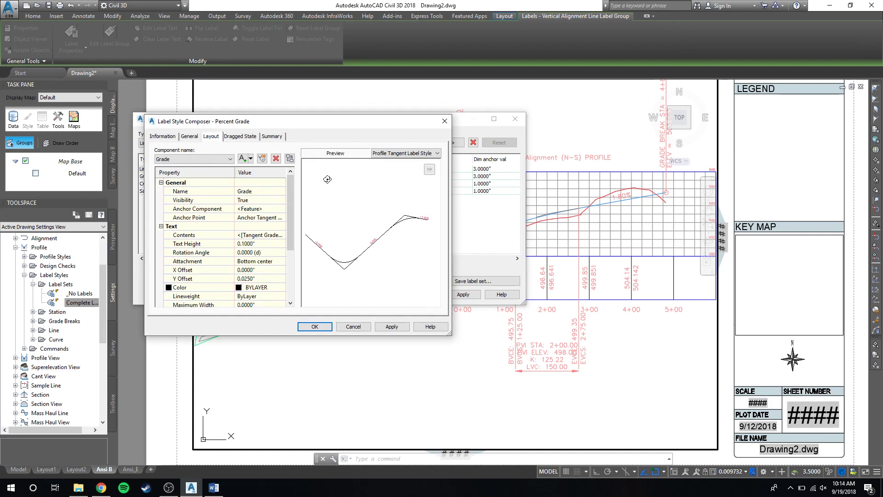
pyautogui.click(228, 159)
pyautogui.click(229, 159)
pyautogui.click(228, 161)
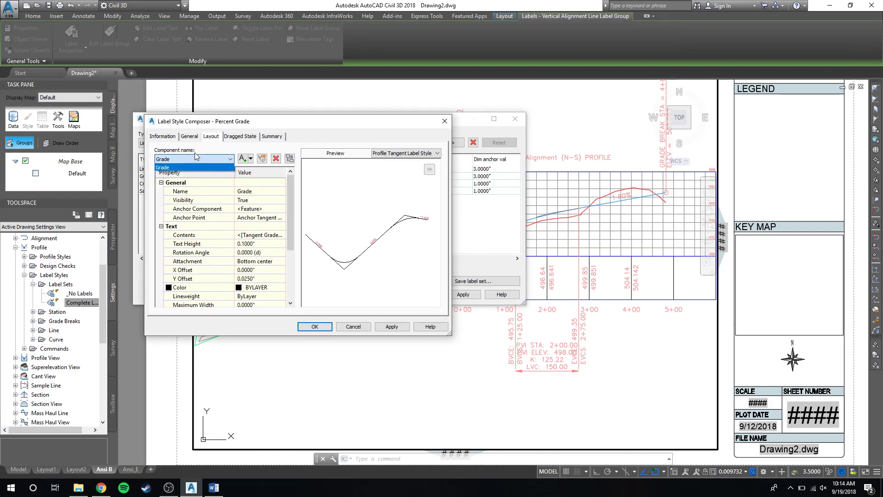
pyautogui.click(195, 168)
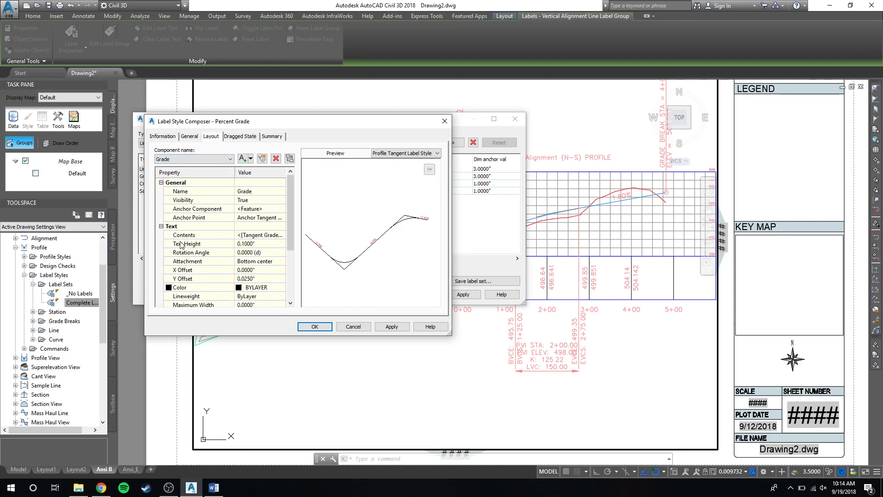
pyautogui.click(245, 244)
pyautogui.click(402, 328)
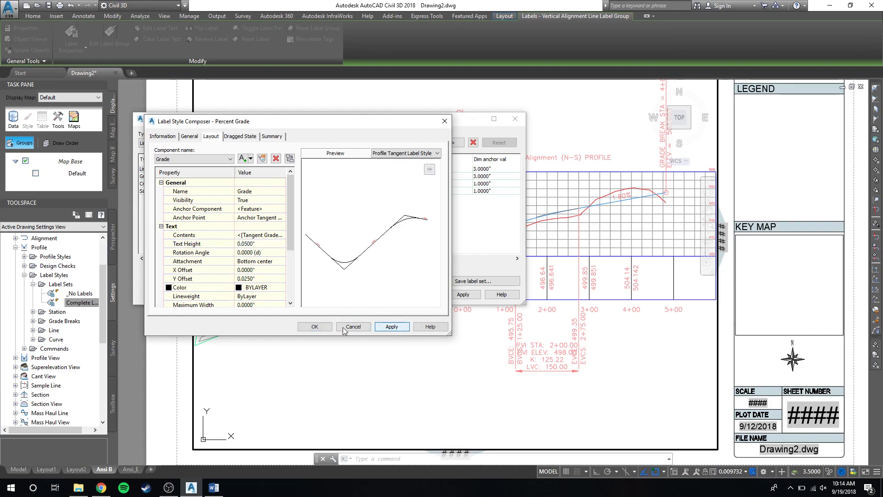
pyautogui.click(324, 330)
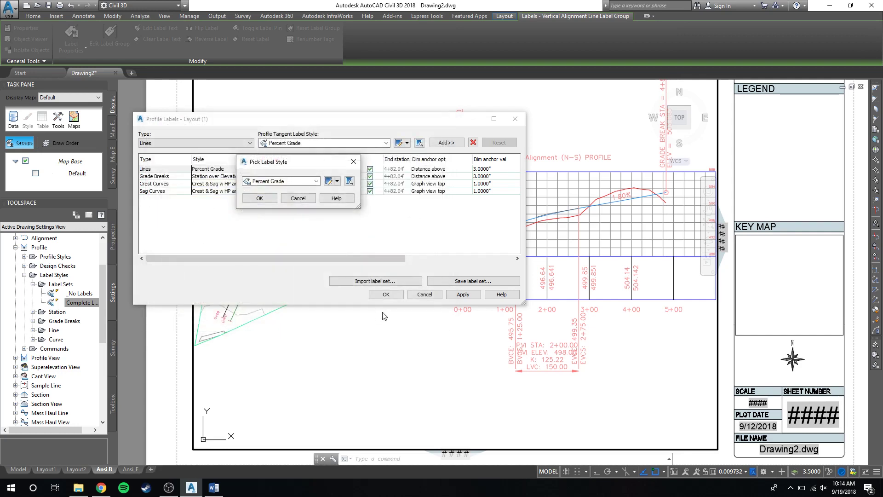
pyautogui.click(262, 198)
pyautogui.click(461, 295)
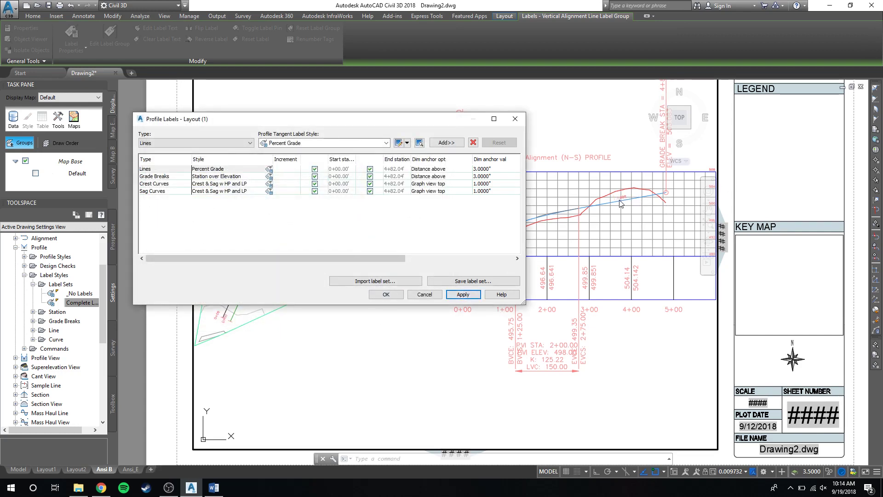
# Step: Open the style choice for the Grade Breaks labels and pick Station over Elevation
pyautogui.click(168, 176)
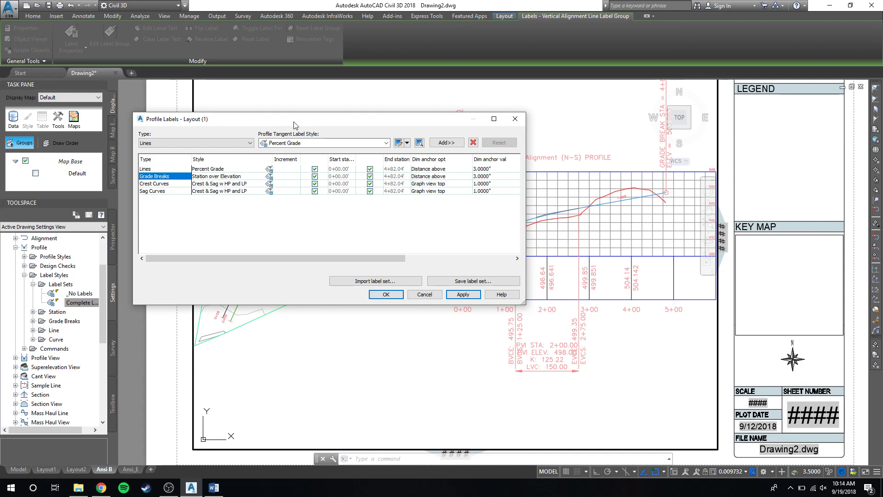
pyautogui.moveTo(348, 120); pyautogui.dragTo(266, 120)
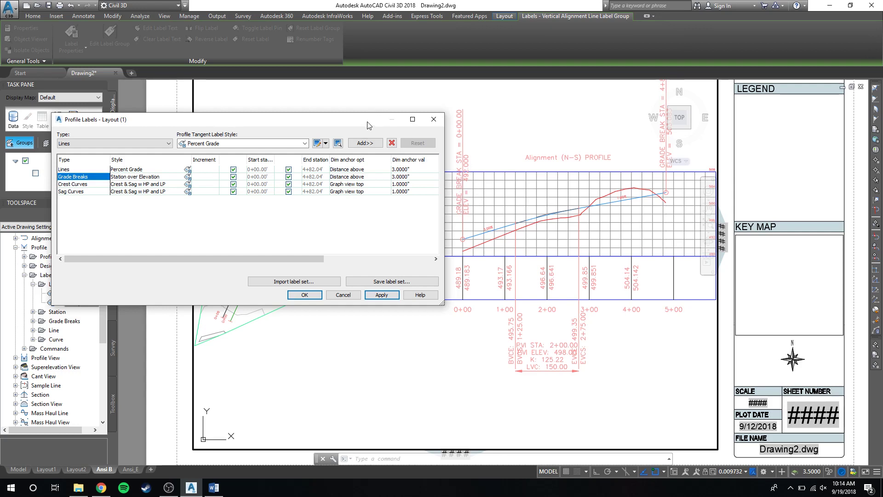
pyautogui.moveTo(368, 124); pyautogui.dragTo(365, 126)
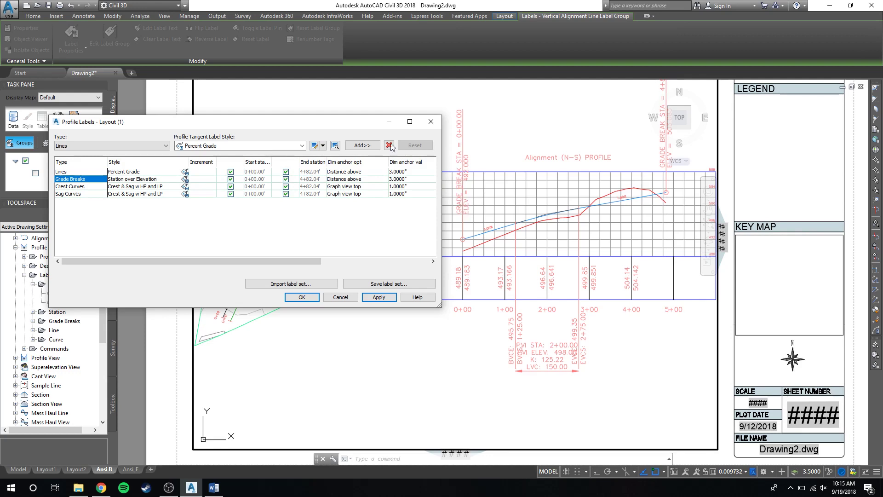
pyautogui.moveTo(371, 128); pyautogui.dragTo(471, 150)
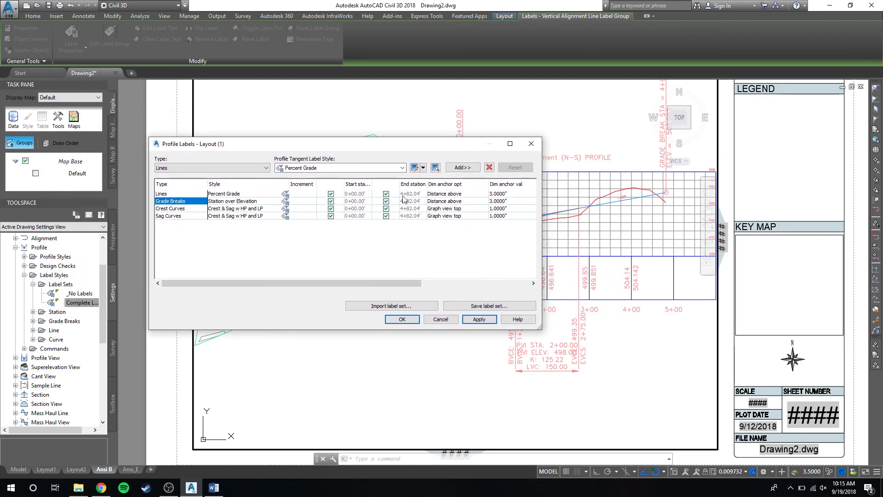
pyautogui.click(284, 201)
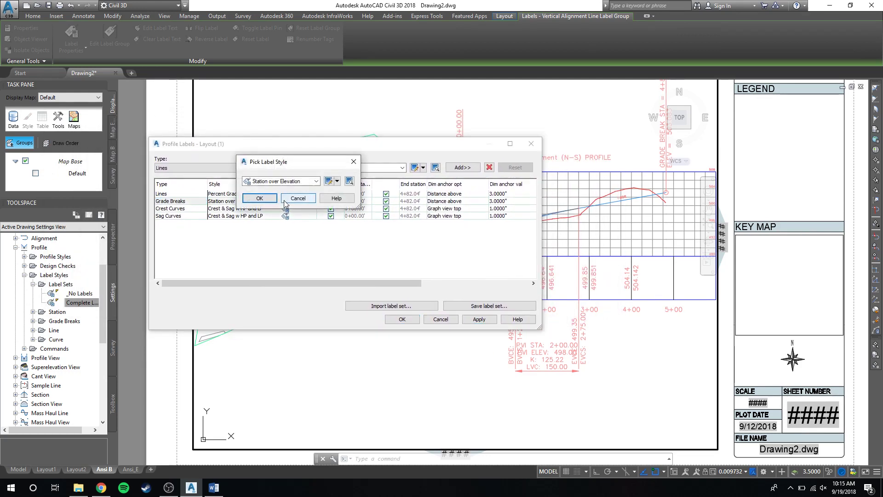
pyautogui.click(293, 183)
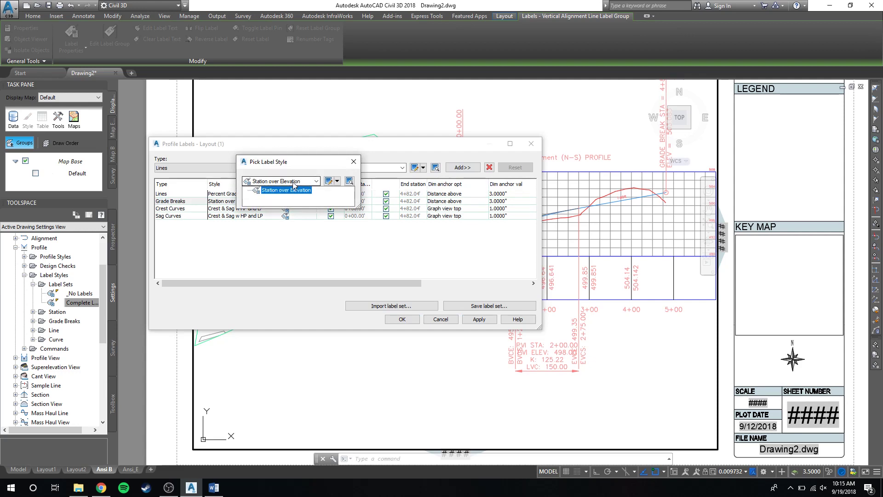
pyautogui.click(287, 190)
pyautogui.click(328, 181)
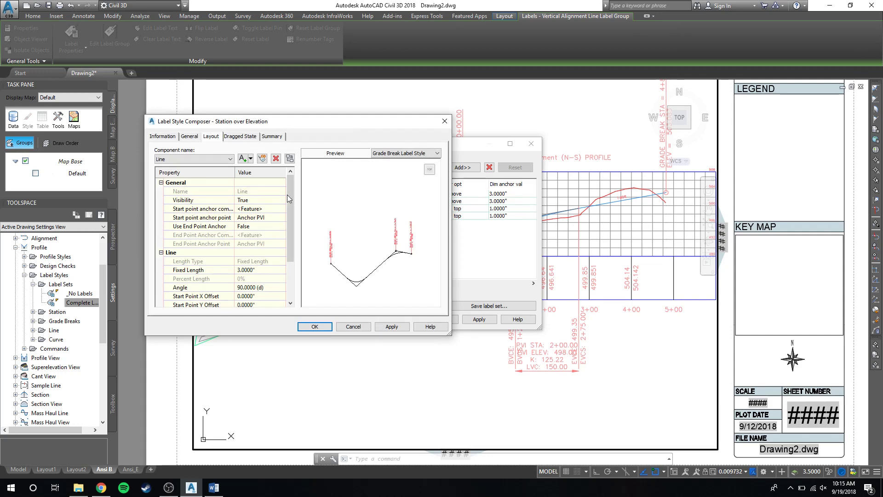
pyautogui.moveTo(291, 195)
pyautogui.mouseDown()
pyautogui.moveTo(291, 236)
pyautogui.moveTo(285, 202)
pyautogui.mouseUp()
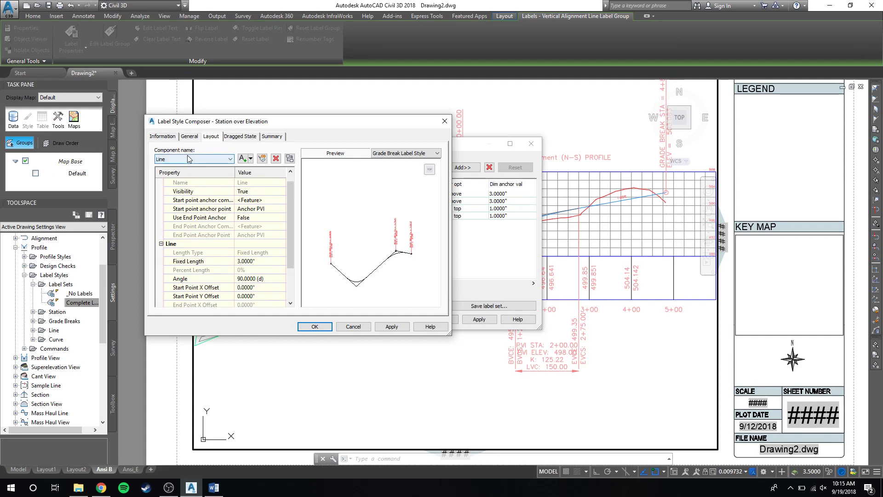
pyautogui.scroll(3, 335, 250)
pyautogui.moveTo(395, 256)
pyautogui.mouseDown()
pyautogui.moveTo(326, 247)
pyautogui.moveTo(399, 247)
pyautogui.mouseUp()
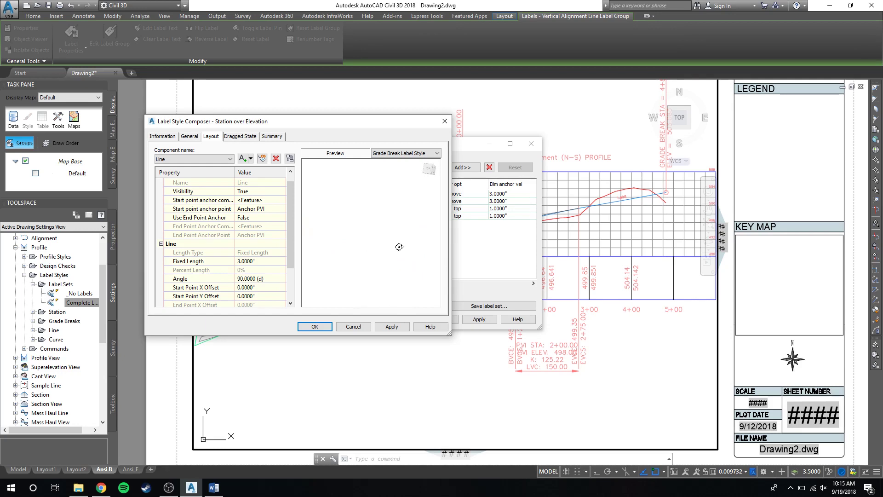
pyautogui.click(354, 326)
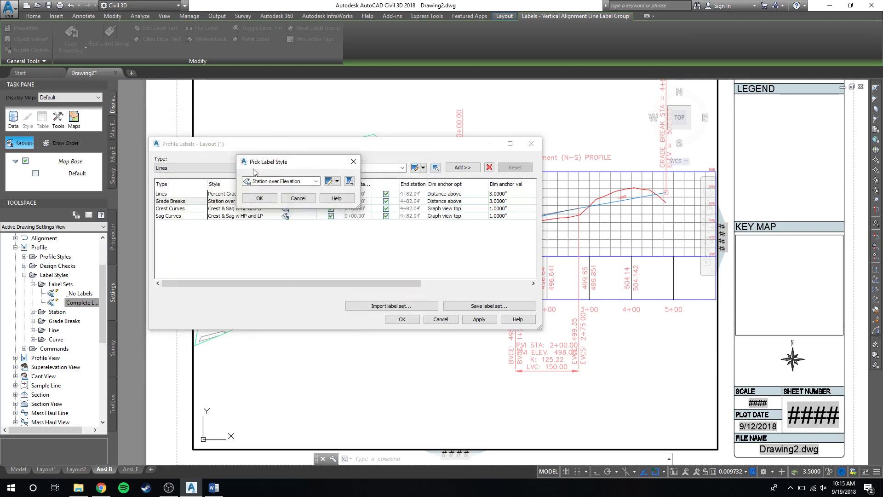
# Step: Set the PVIS component's text height to 0.05" in the Station over Elevation style of the Grade Breaks labels
pyautogui.click(328, 181)
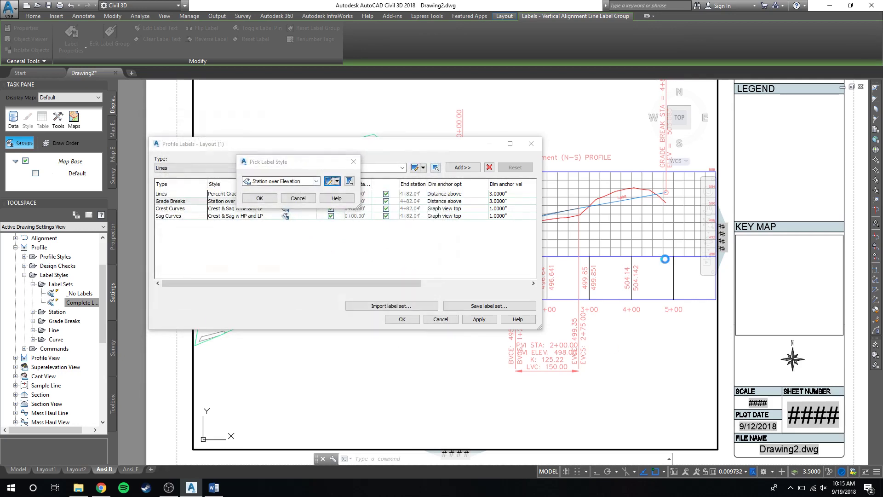
pyautogui.scroll(3, 397, 247)
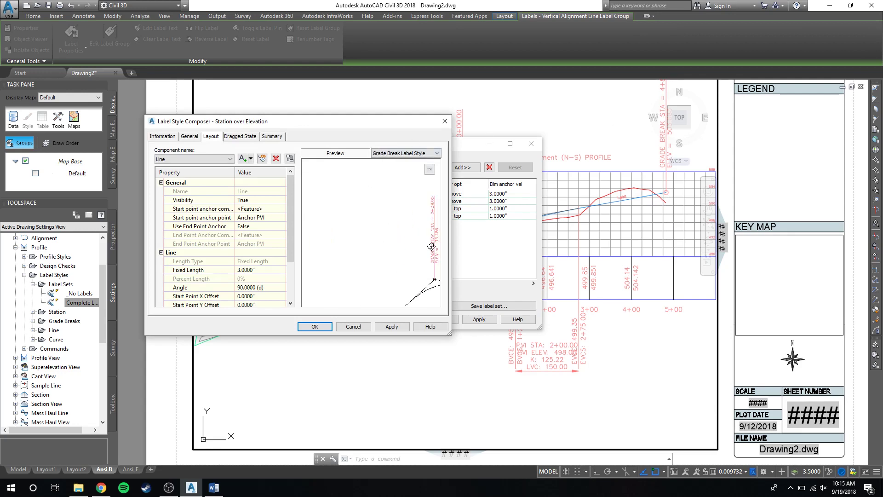
pyautogui.moveTo(427, 247); pyautogui.dragTo(360, 249, button='middle')
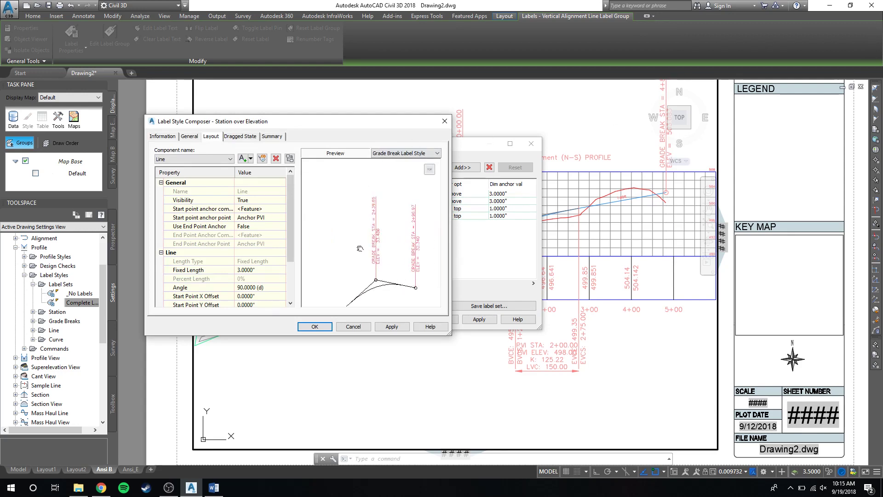
pyautogui.click(188, 159)
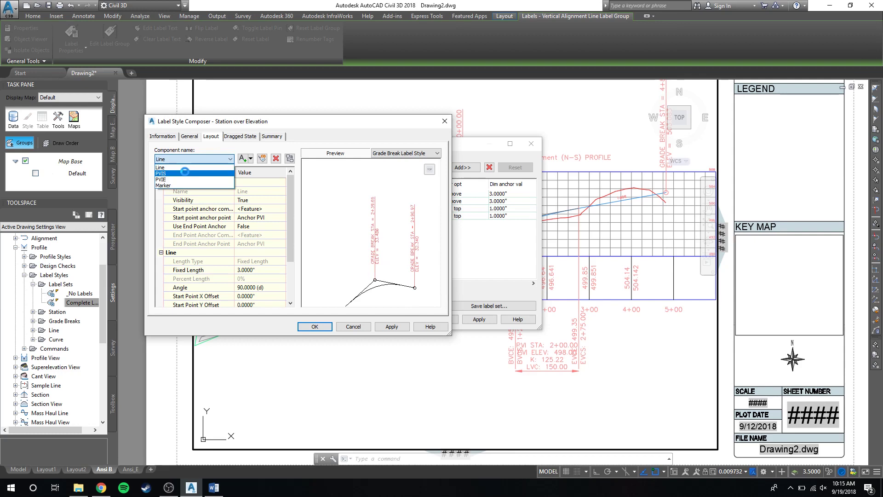
pyautogui.click(183, 173)
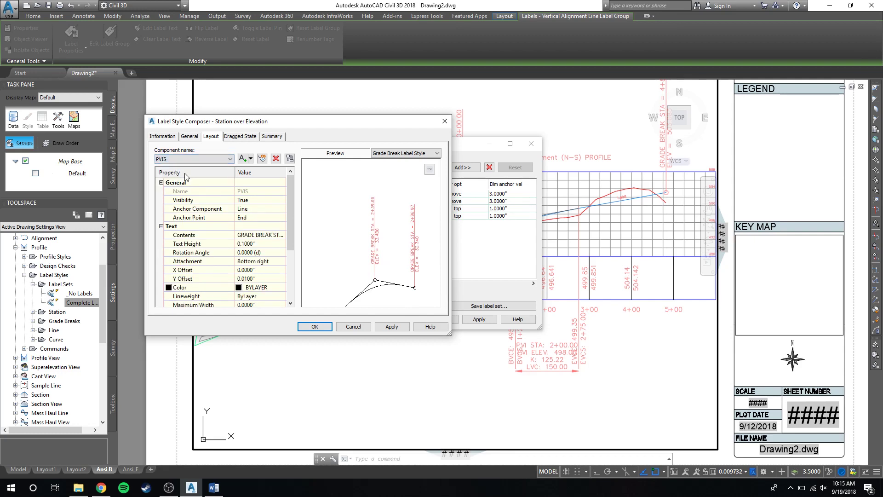
pyautogui.moveTo(381, 246); pyautogui.dragTo(371, 233, button='middle')
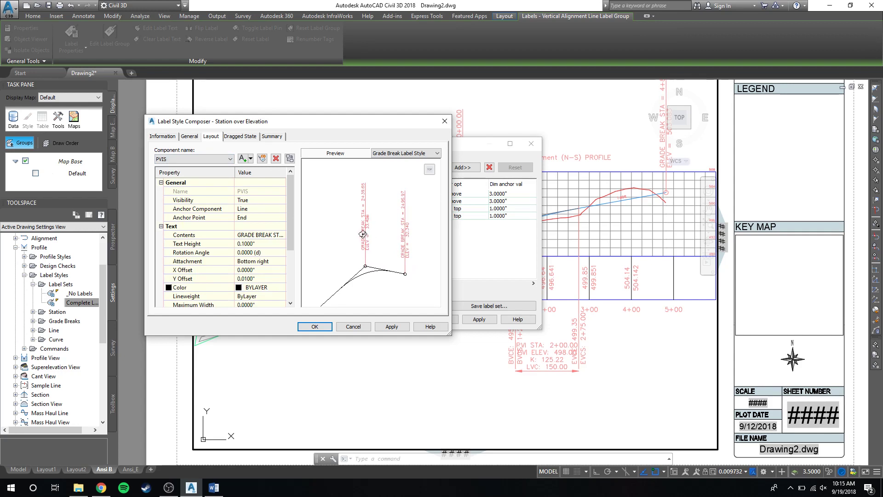
pyautogui.scroll(2, 361, 232)
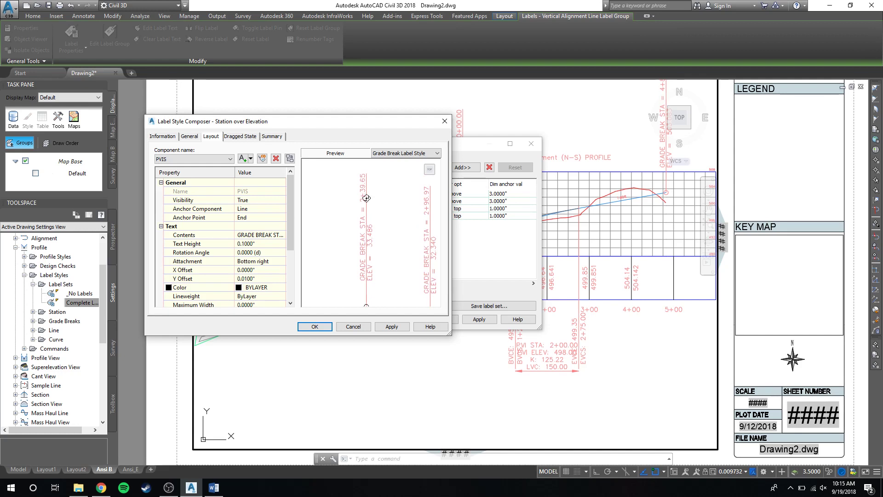
pyautogui.click(246, 244)
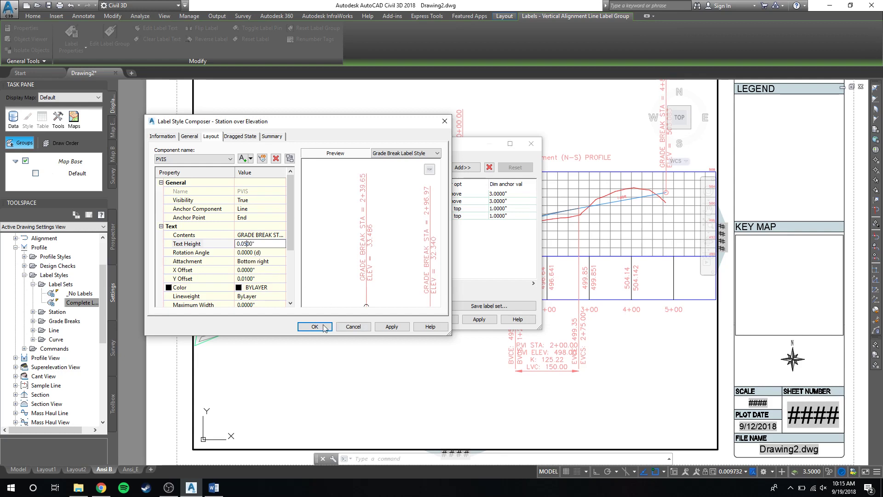
pyautogui.click(391, 327)
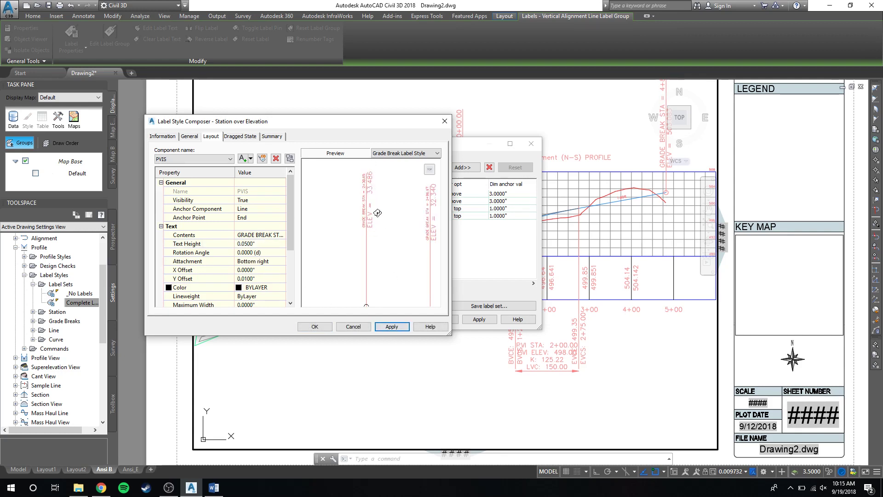
# Step: Set the PVIE component's text height to 0.05" in the Station over Elevation style and apply the style to the profile's Grade Breaks labels
pyautogui.click(193, 159)
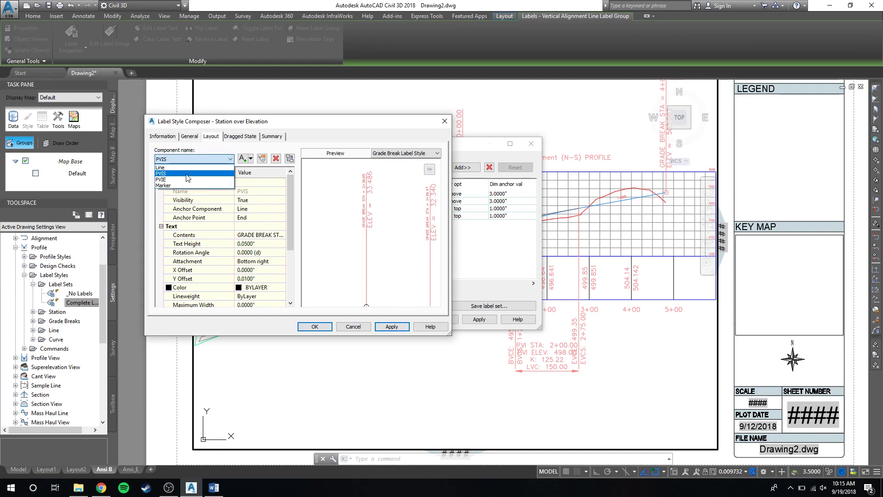
pyautogui.click(161, 180)
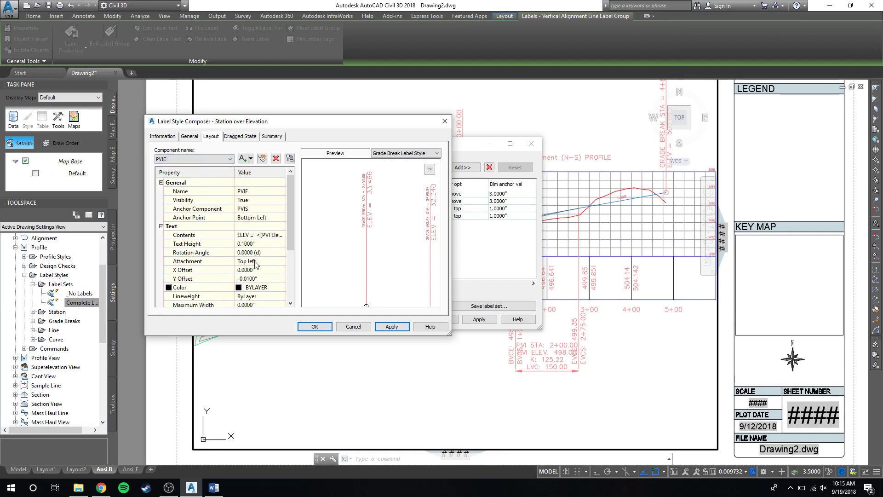
pyautogui.click(244, 246)
pyautogui.click(248, 246)
pyautogui.press('BackSpace')
pyautogui.press('BackSpace')
pyautogui.write('5')
pyautogui.click(386, 326)
pyautogui.click(325, 329)
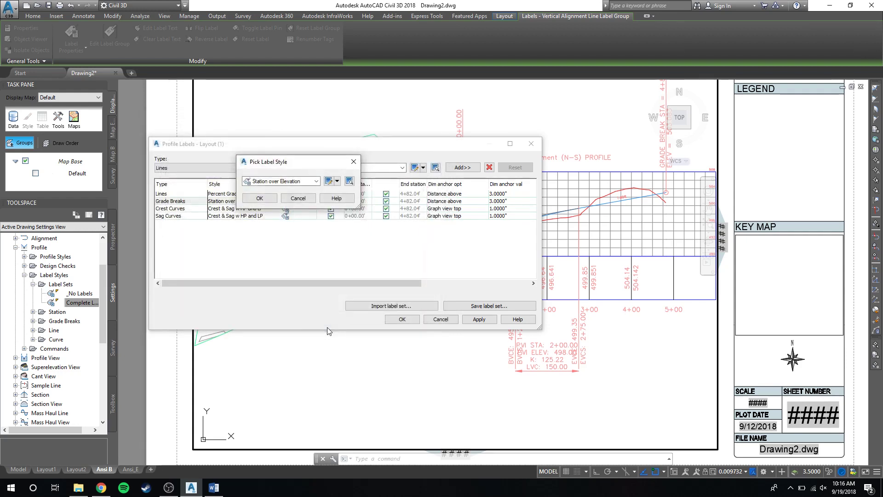
pyautogui.click(265, 198)
pyautogui.click(476, 319)
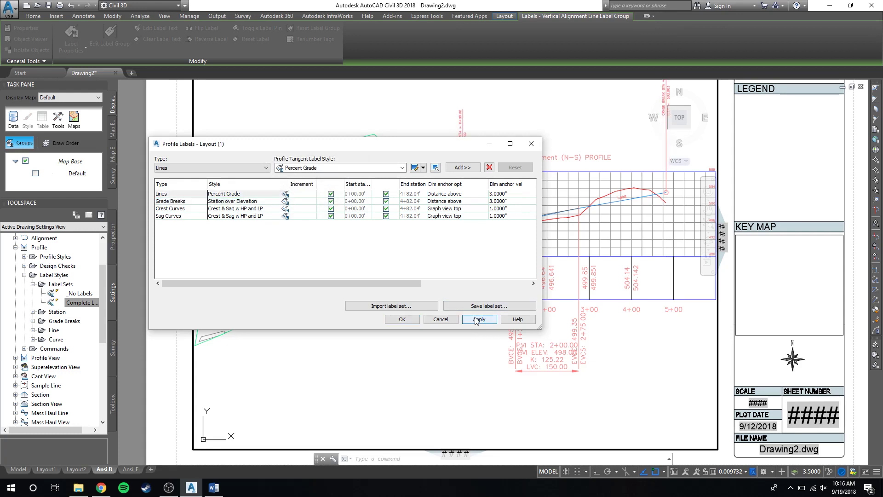
# Step: Accept the profile label settings and examine the grade, grade break and curve labels around the profile view
pyautogui.moveTo(467, 147); pyautogui.dragTo(491, 340)
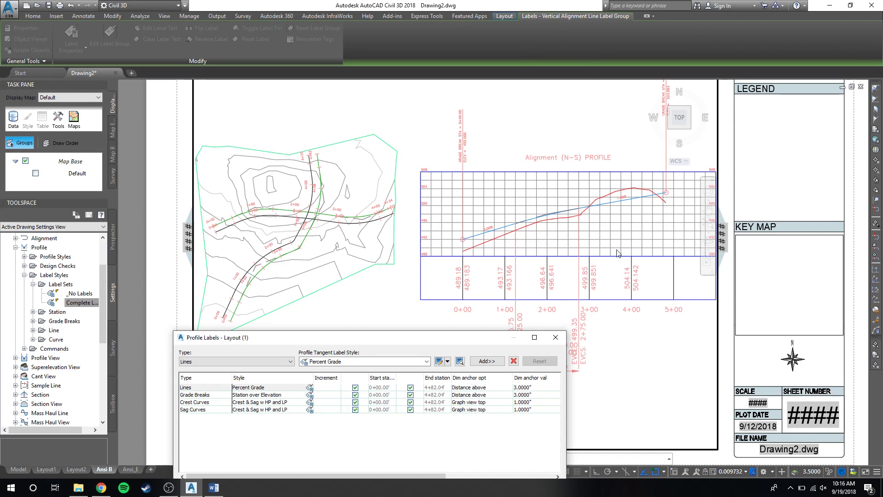
pyautogui.moveTo(499, 341); pyautogui.dragTo(450, 118)
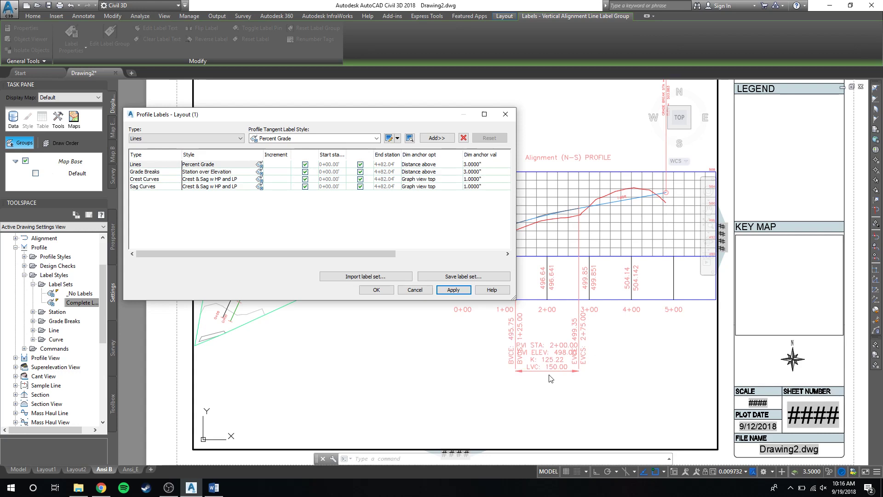
pyautogui.moveTo(427, 119)
pyautogui.mouseDown()
pyautogui.moveTo(385, 121)
pyautogui.moveTo(345, 146)
pyautogui.moveTo(345, 159)
pyautogui.mouseUp()
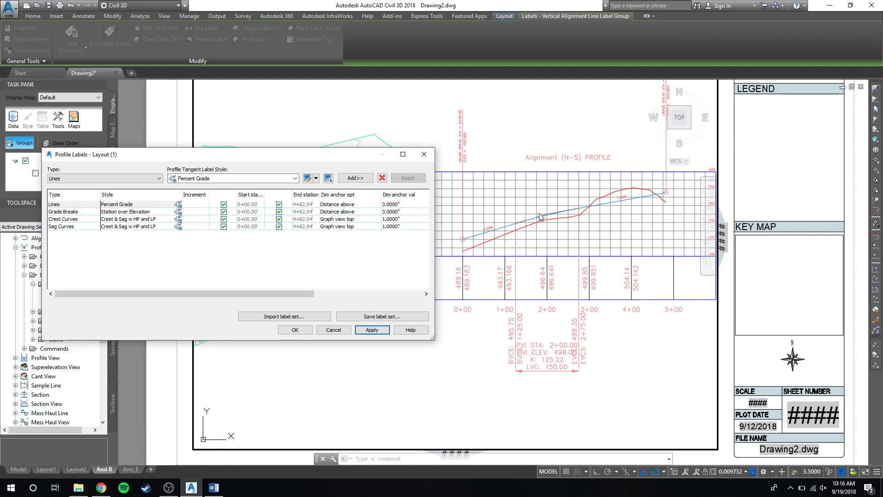
pyautogui.click(301, 330)
pyautogui.scroll(10, 525, 206)
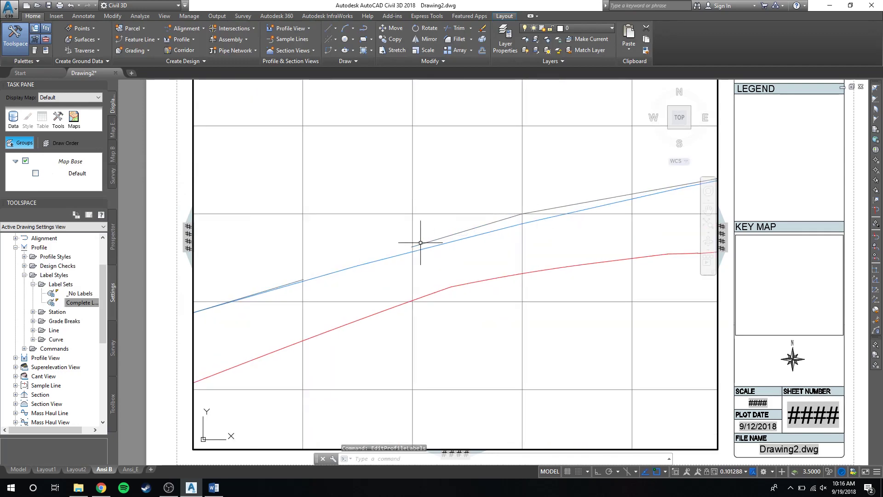
pyautogui.scroll(-6, 625, 263)
pyautogui.scroll(-2, 629, 294)
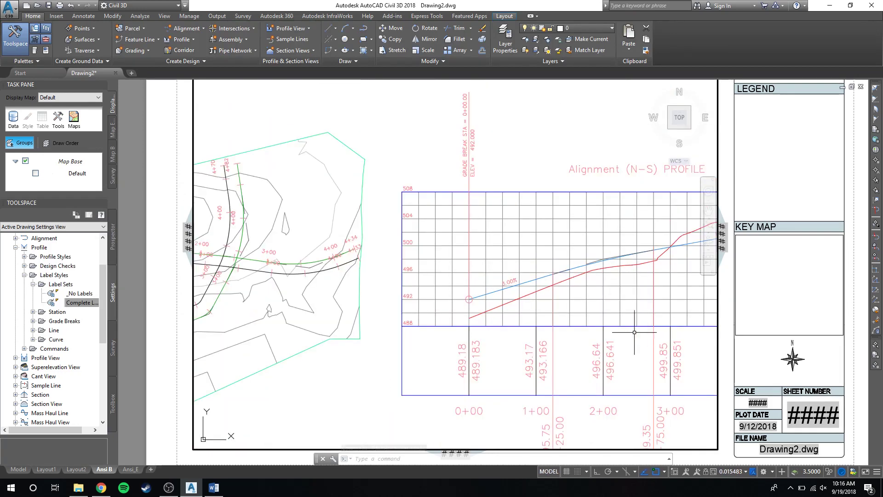
pyautogui.scroll(-3, 613, 354)
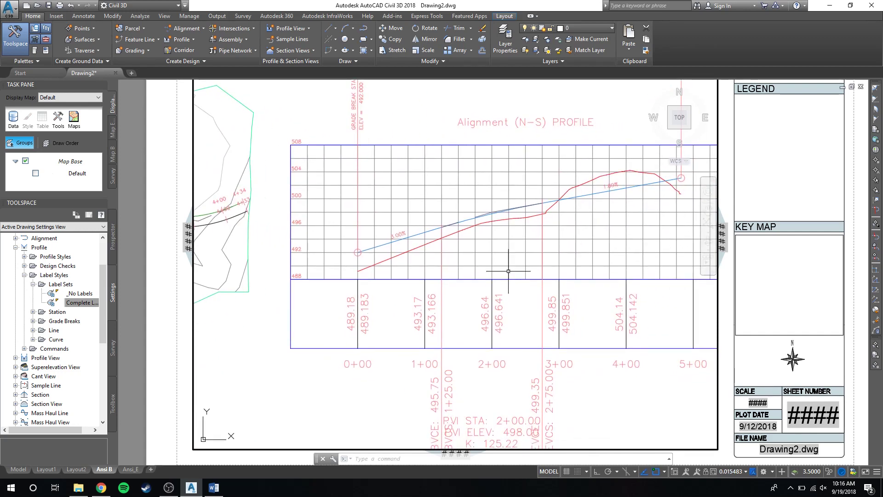
pyautogui.scroll(-1, 554, 254)
pyautogui.scroll(2, 554, 253)
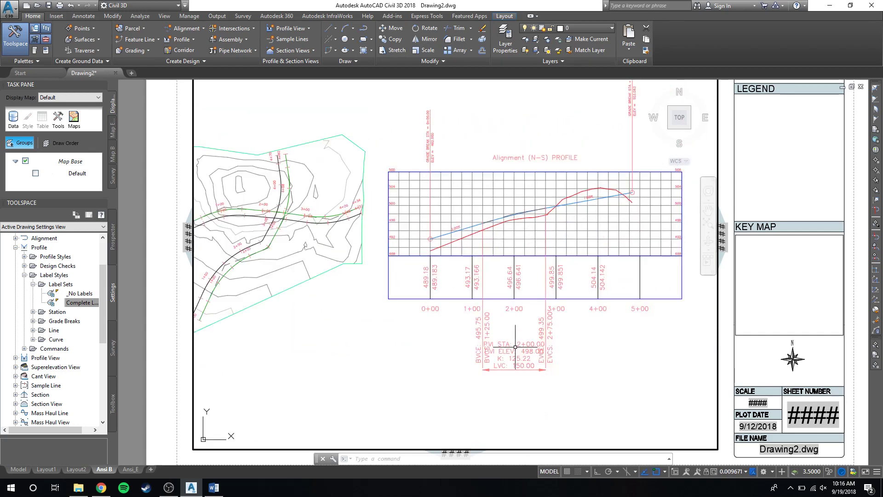
# Step: Reopen the design profile's label settings and edit the Crest & Sag w HP and LP style of the Crest Curves labels
pyautogui.click(471, 228)
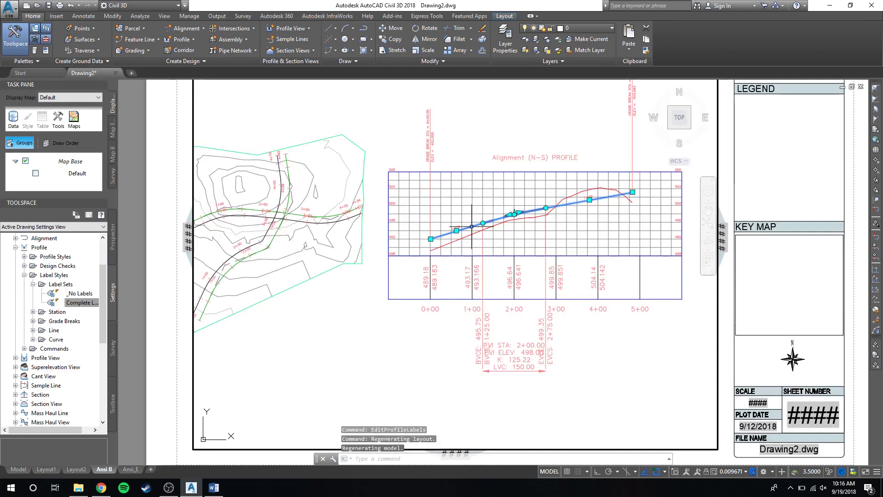
pyautogui.rightClick(456, 230)
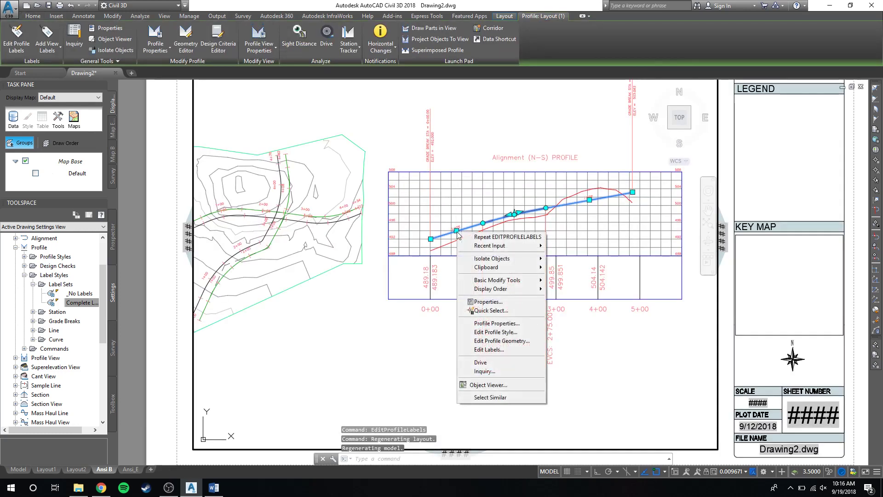
pyautogui.click(501, 350)
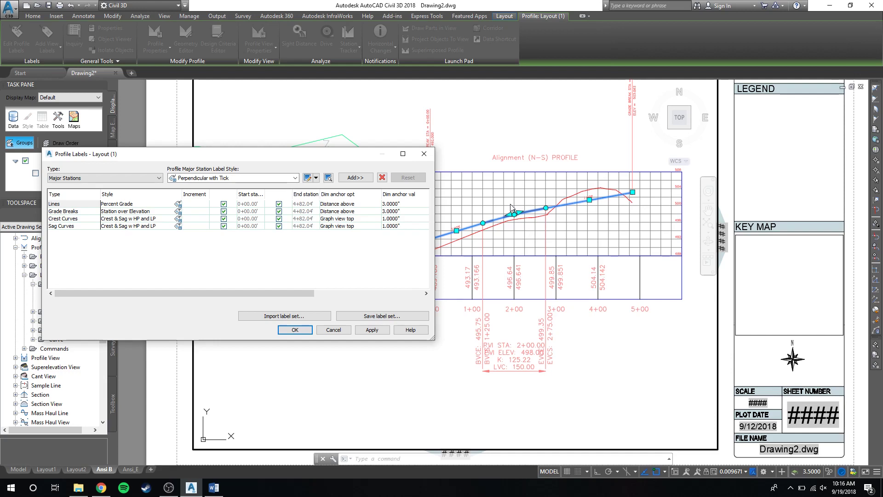
pyautogui.click(178, 221)
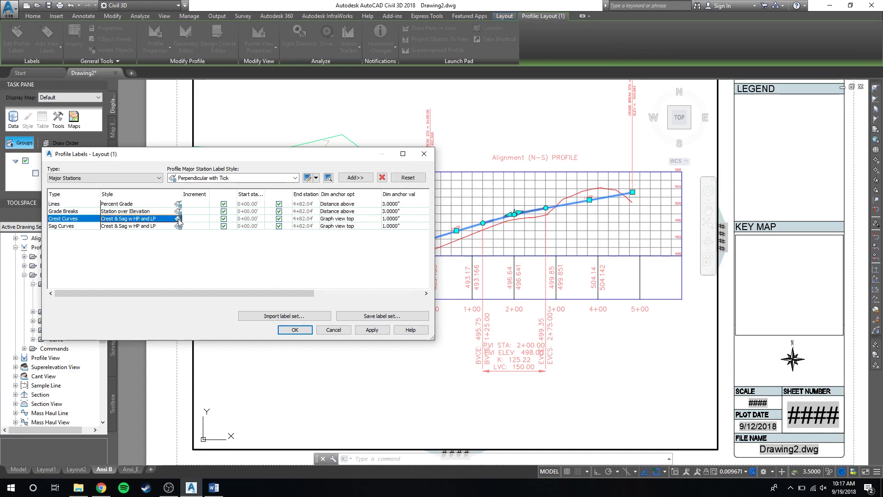
pyautogui.click(178, 220)
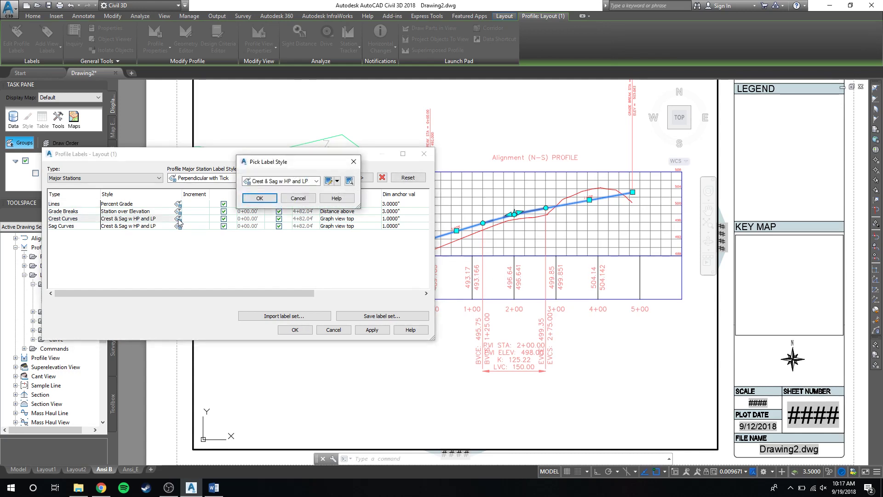
pyautogui.click(327, 180)
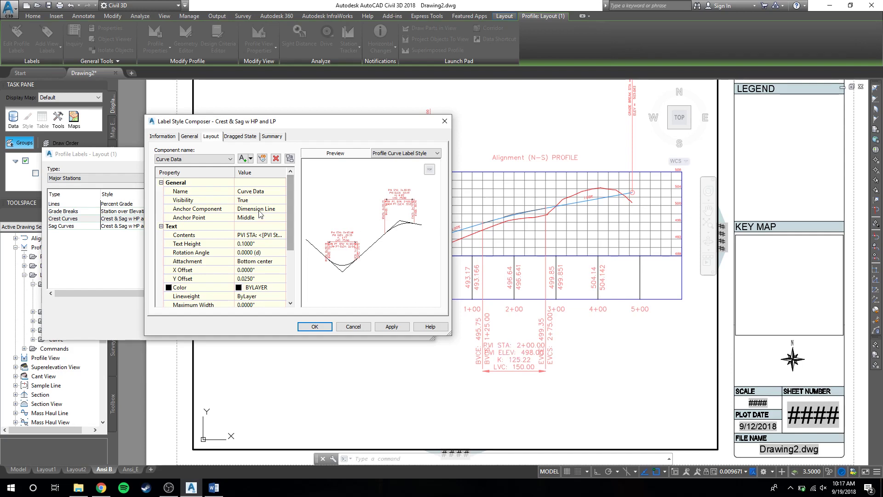
# Step: Set the Curve Data component's text height to 0.05" in the Crest & Sag w HP and LP style and apply it to the profile
pyautogui.click(248, 244)
pyautogui.click(248, 244)
pyautogui.press('BackSpace')
pyautogui.write('05')
pyautogui.click(392, 329)
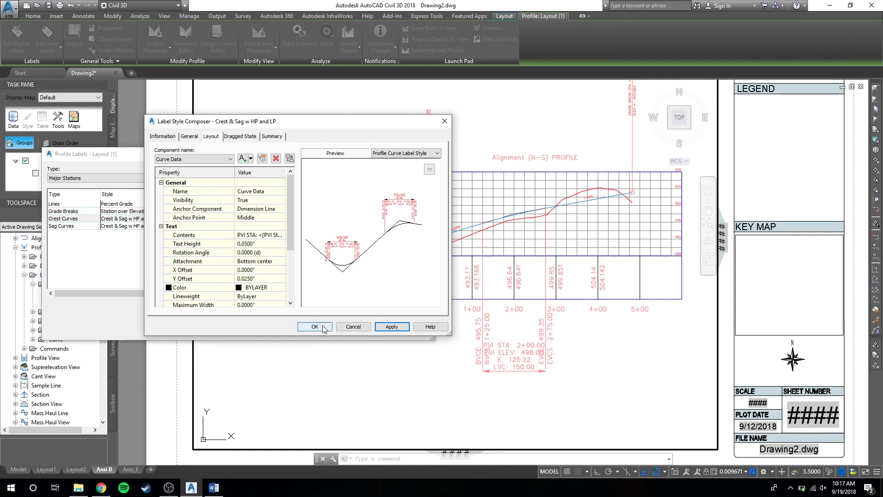
pyautogui.click(314, 326)
pyautogui.click(261, 198)
pyautogui.click(372, 330)
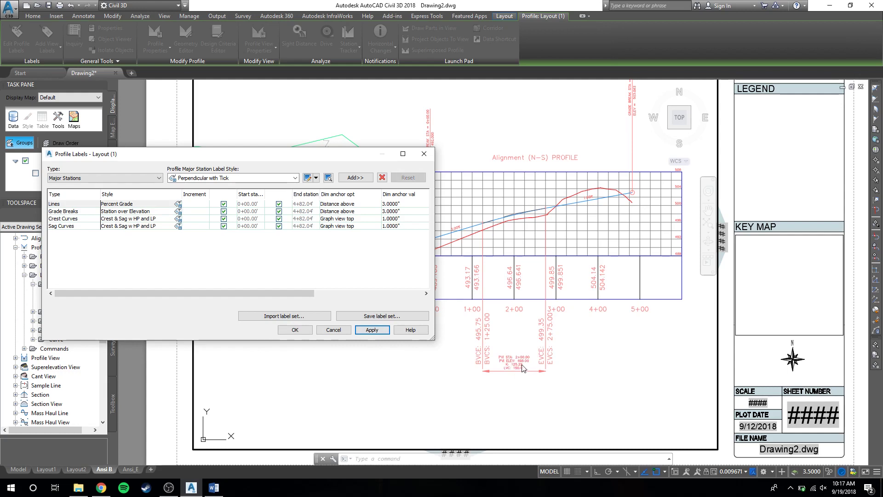
# Step: Set the BVCS component's text height to 0.05" in the Crest & Sag w HP and LP style of the Crest Curves labels
pyautogui.click(178, 219)
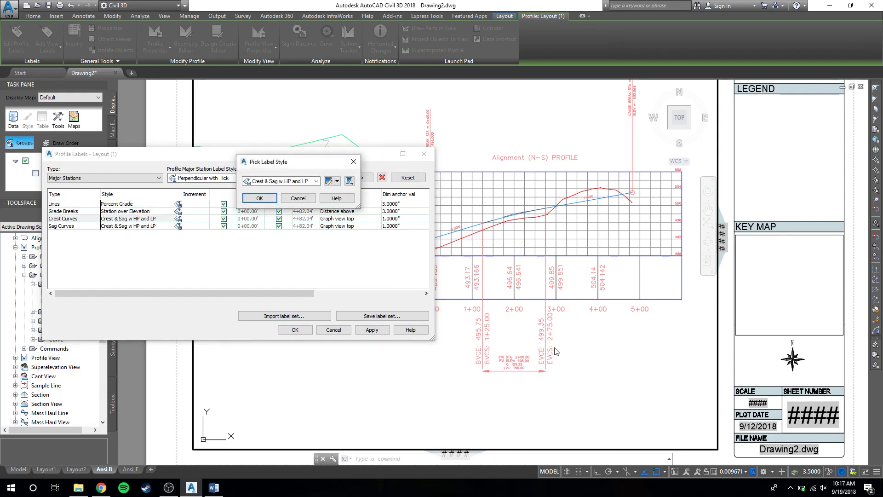
pyautogui.click(260, 198)
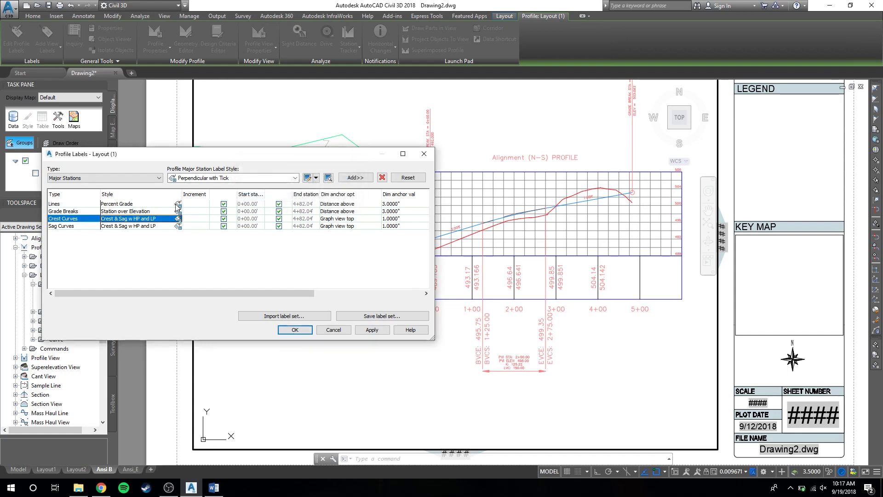
pyautogui.click(178, 219)
pyautogui.click(330, 181)
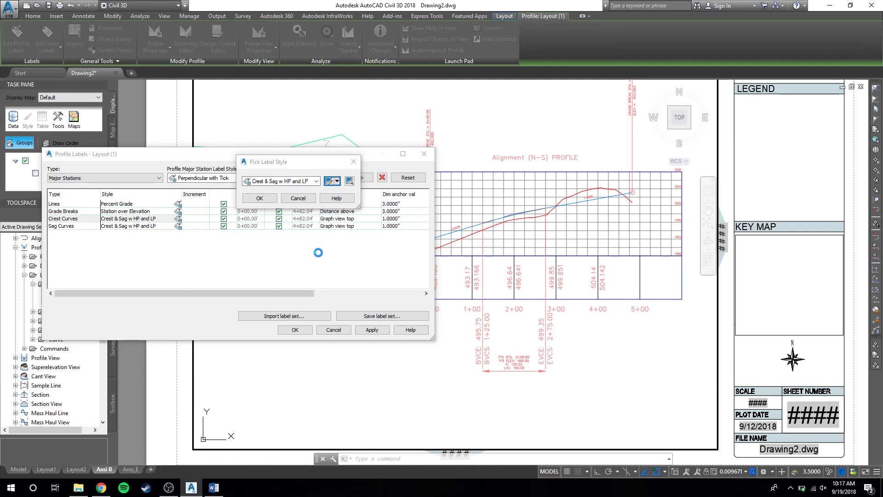
pyautogui.click(216, 161)
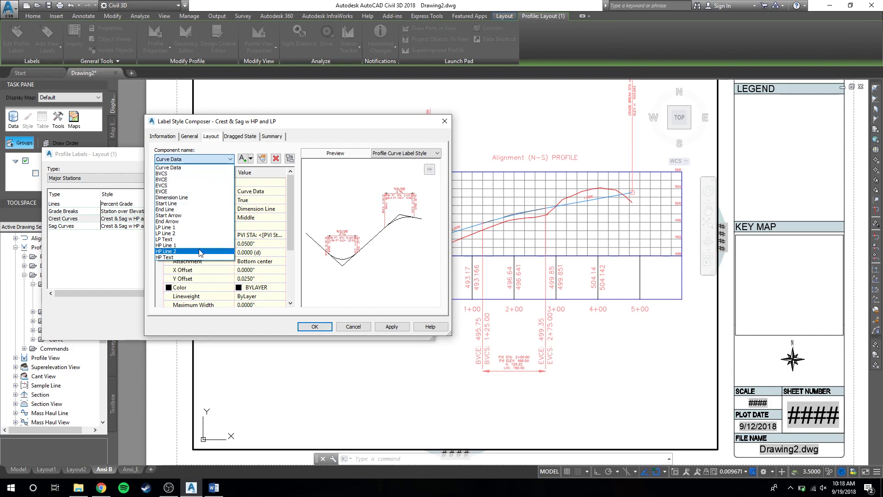
pyautogui.click(205, 174)
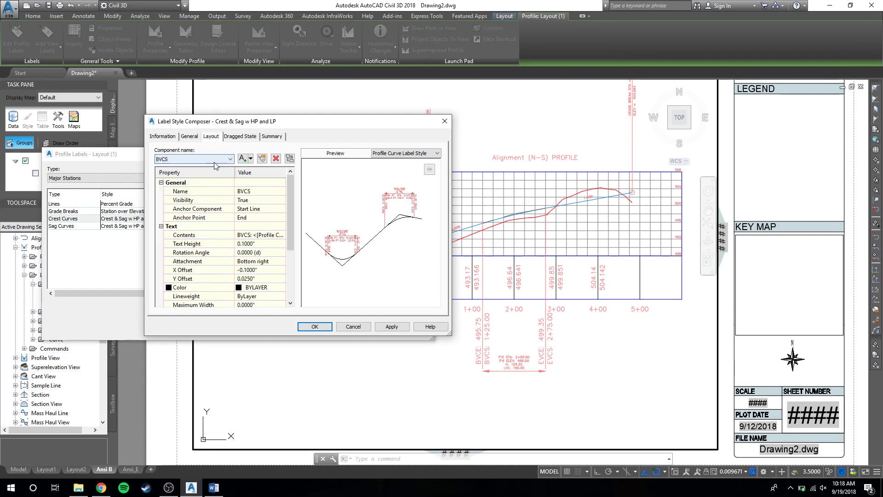
pyautogui.click(214, 160)
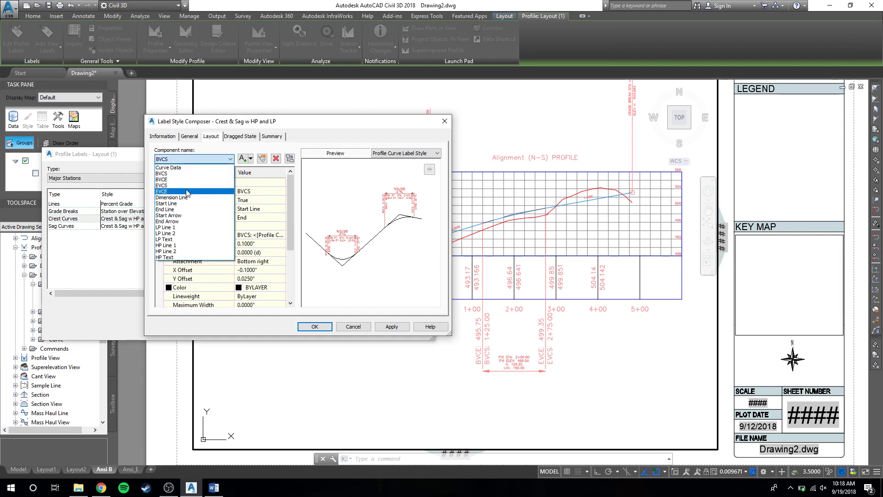
pyautogui.click(181, 172)
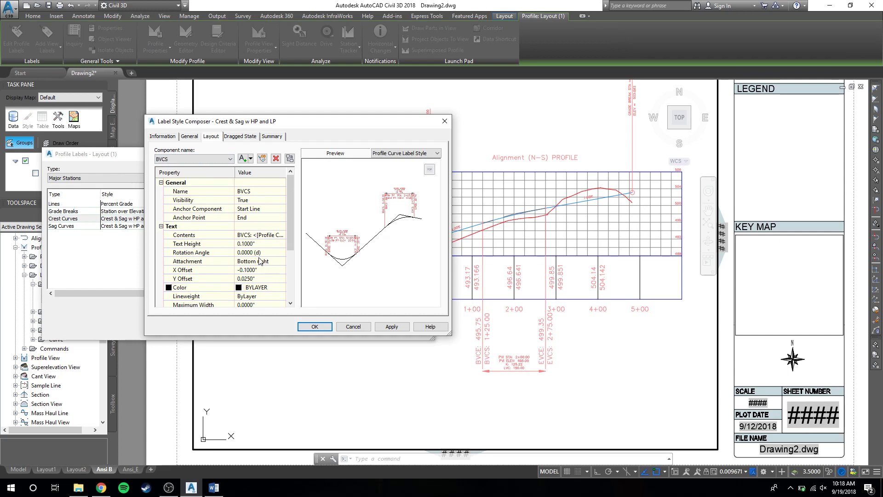
pyautogui.click(247, 244)
pyautogui.click(245, 244)
pyautogui.write('5')
pyautogui.click(397, 326)
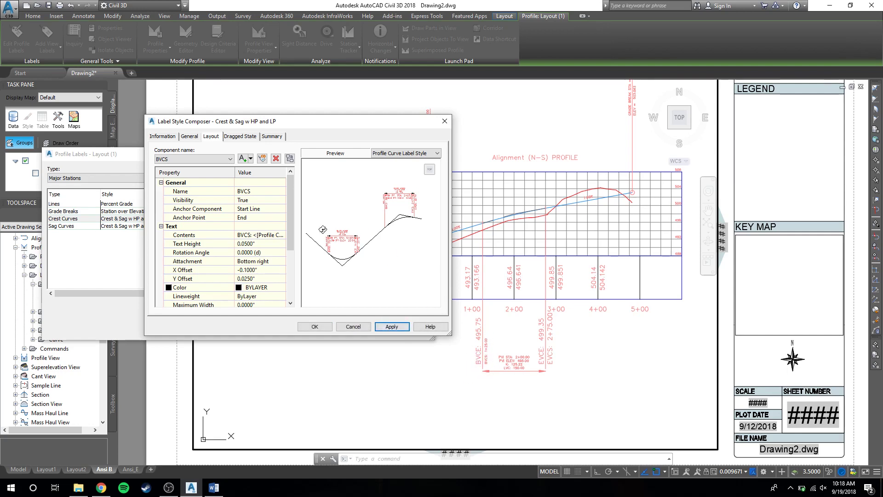
# Step: Set the BVCE component's text height to 0.05" in the Crest & Sag w HP and LP style
pyautogui.click(195, 160)
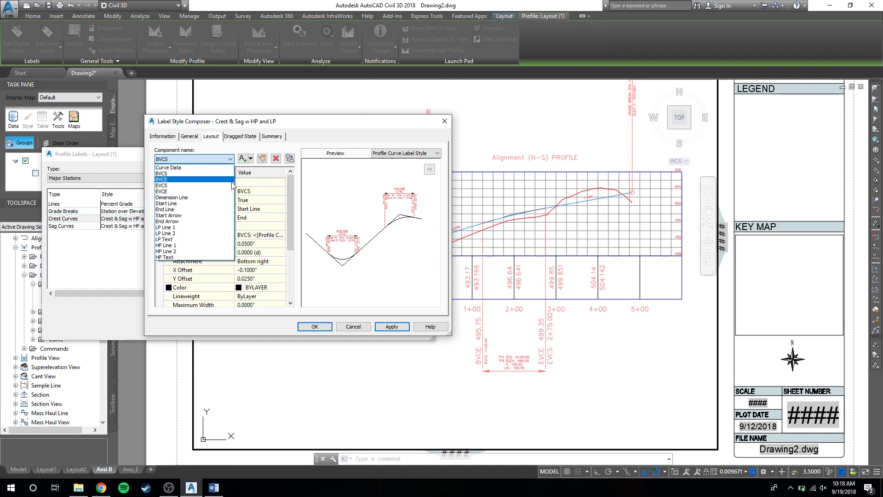
pyautogui.click(212, 173)
pyautogui.click(228, 159)
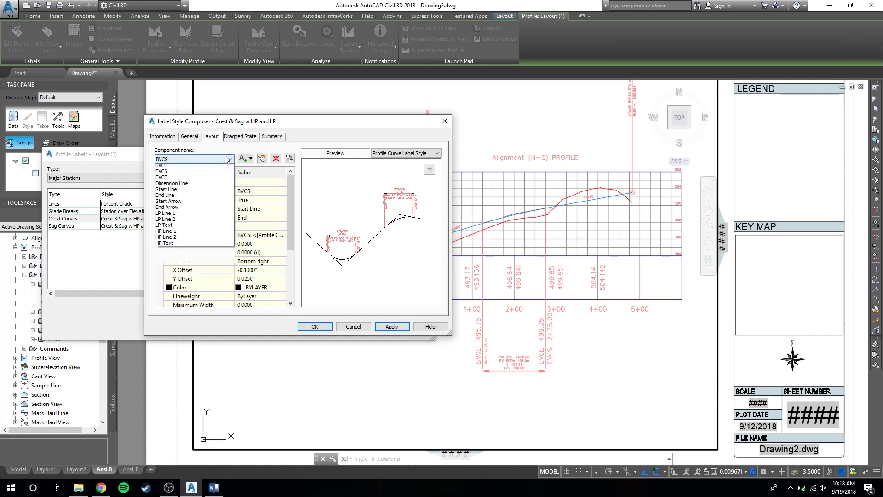
pyautogui.click(213, 181)
pyautogui.click(249, 245)
pyautogui.click(248, 245)
pyautogui.press('BackSpace')
pyautogui.press('BackSpace')
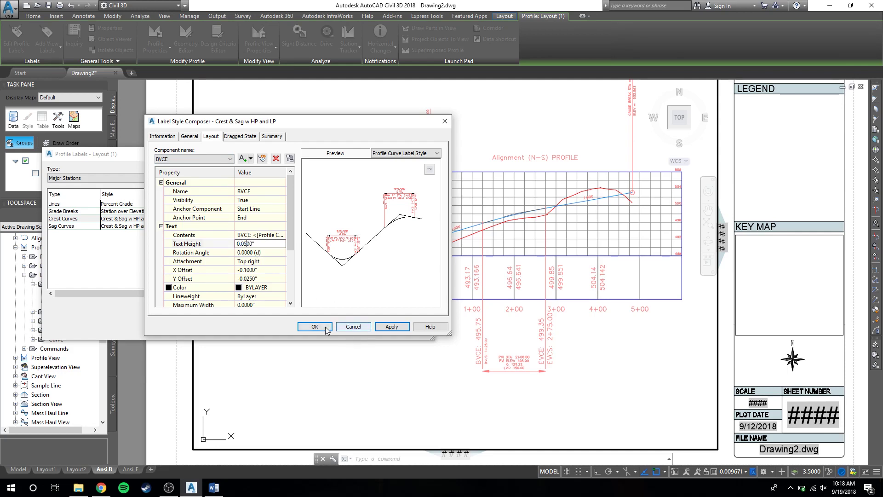
pyautogui.click(376, 327)
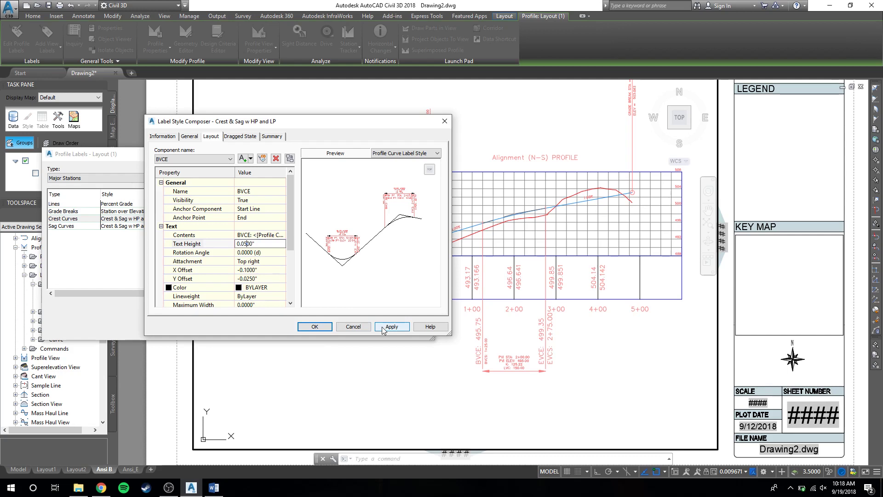
# Step: Set the EVCS component's text height to 0.05" in the Crest & Sag w HP and LP style
pyautogui.click(211, 159)
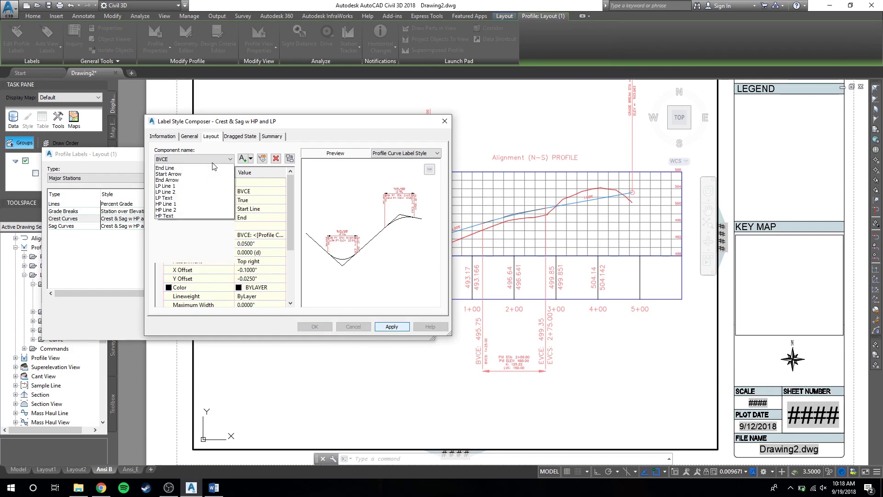
pyautogui.click(213, 159)
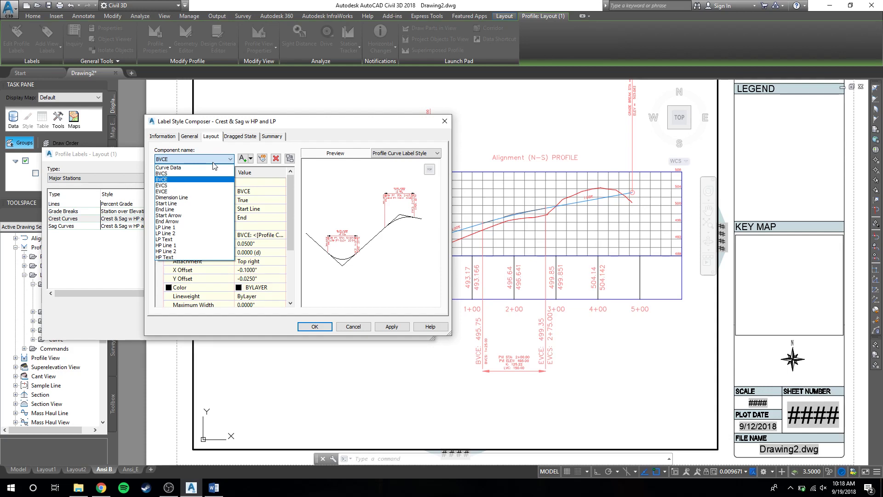
pyautogui.click(173, 186)
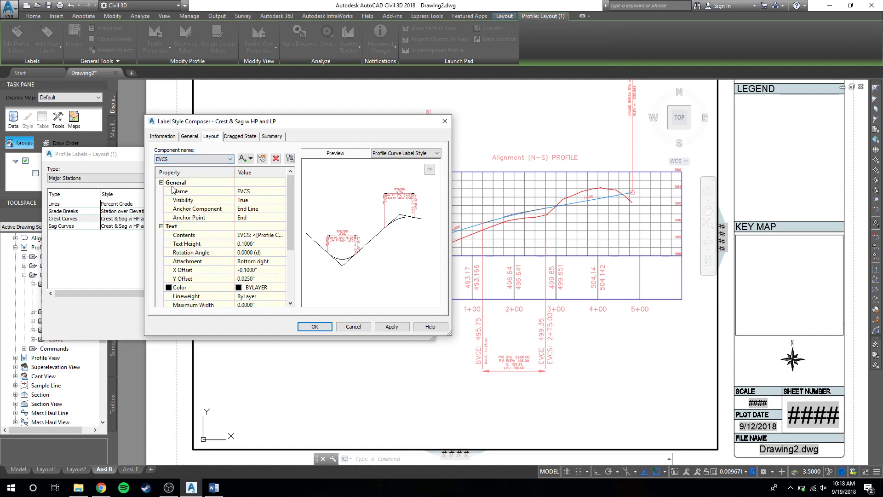
pyautogui.click(245, 244)
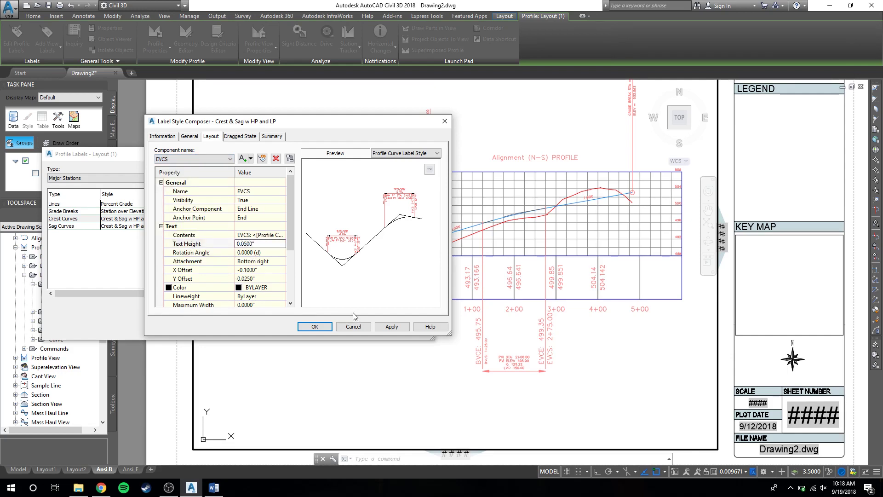
pyautogui.click(392, 326)
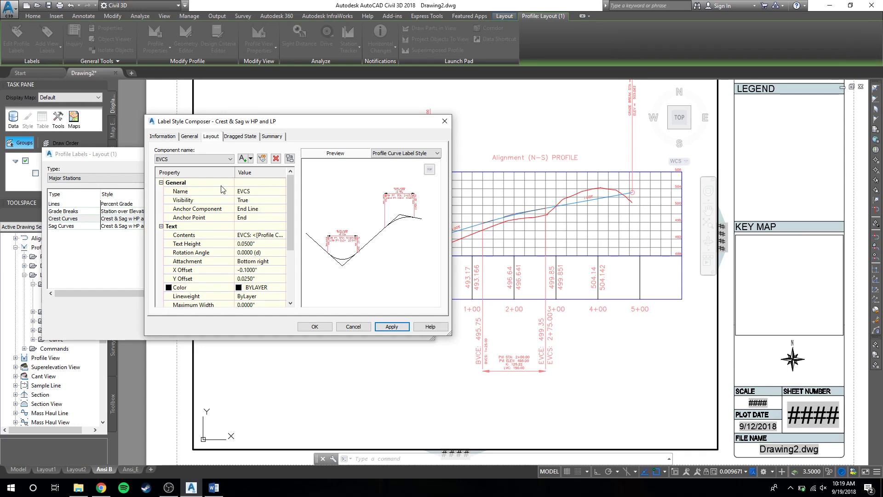
# Step: Set the EVCE component's text height to 0.05" and apply the Crest & Sag w HP and LP style to the profile's labels
pyautogui.click(184, 159)
pyautogui.click(201, 192)
pyautogui.click(246, 244)
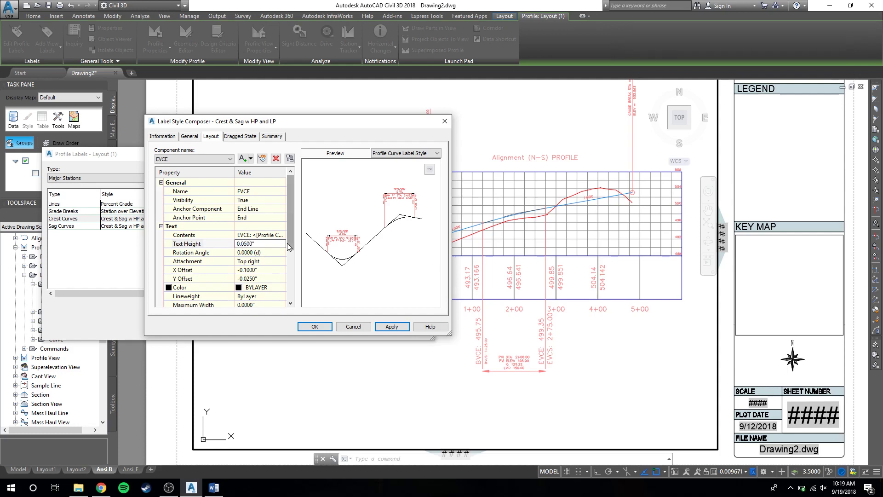
pyautogui.click(388, 327)
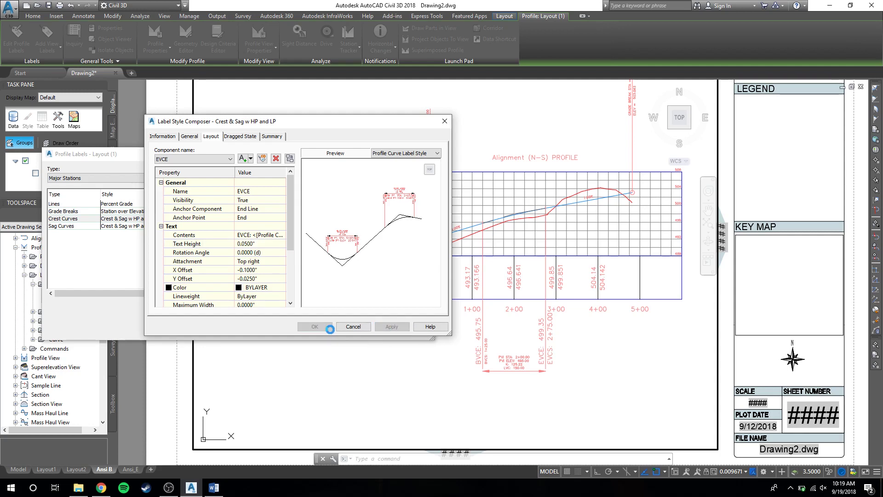
pyautogui.click(315, 327)
pyautogui.click(270, 201)
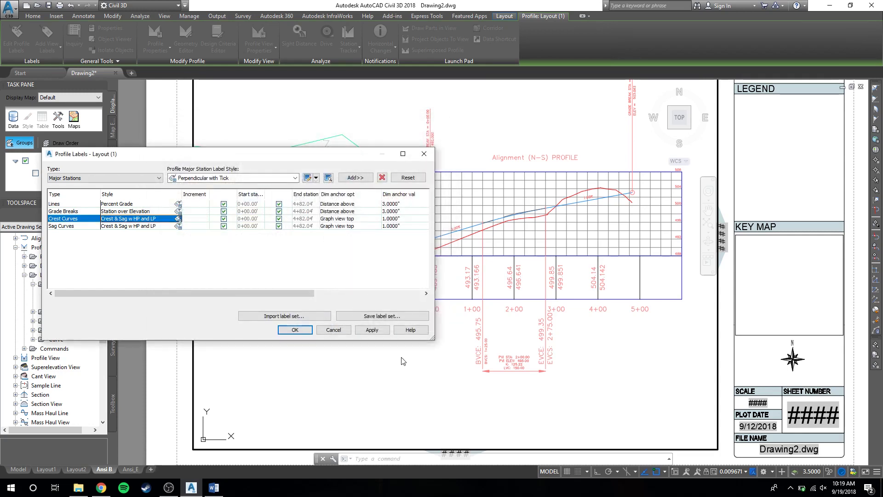
pyautogui.click(368, 331)
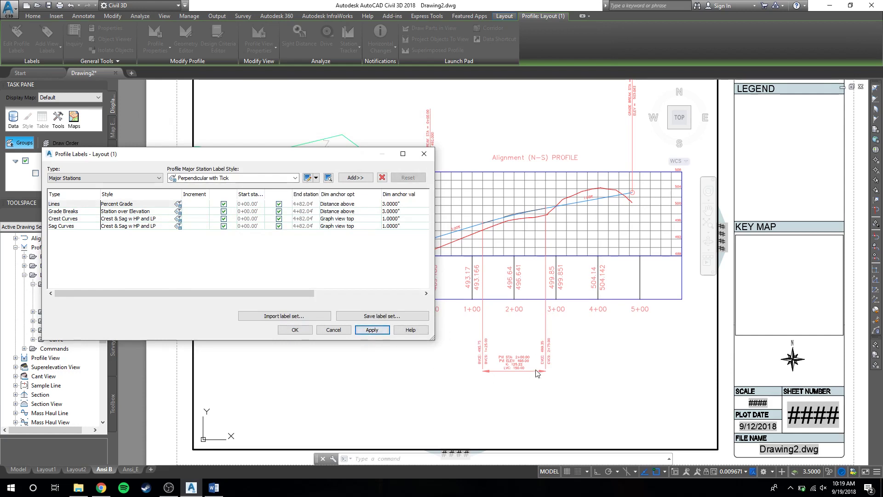
pyautogui.click(295, 329)
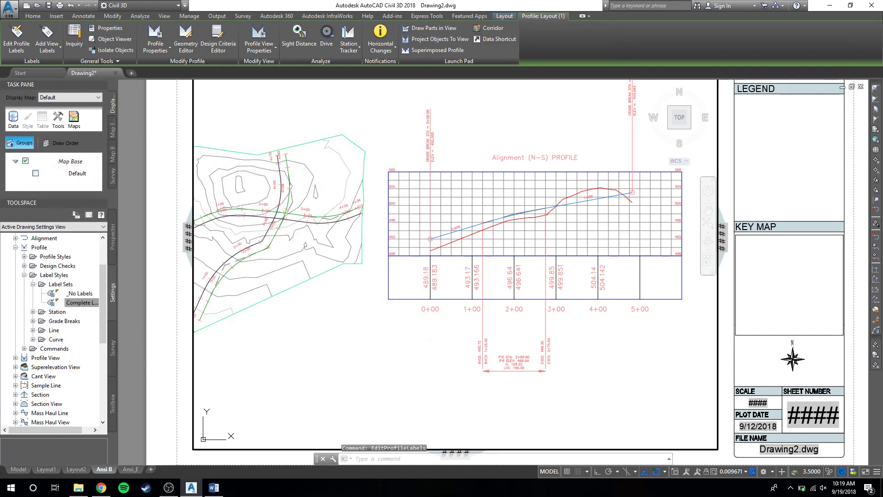
# Step: Move the crest curve label straight up so its dimension line sits closer beneath the profile view's station labels
pyautogui.click(514, 368)
pyautogui.click(514, 370)
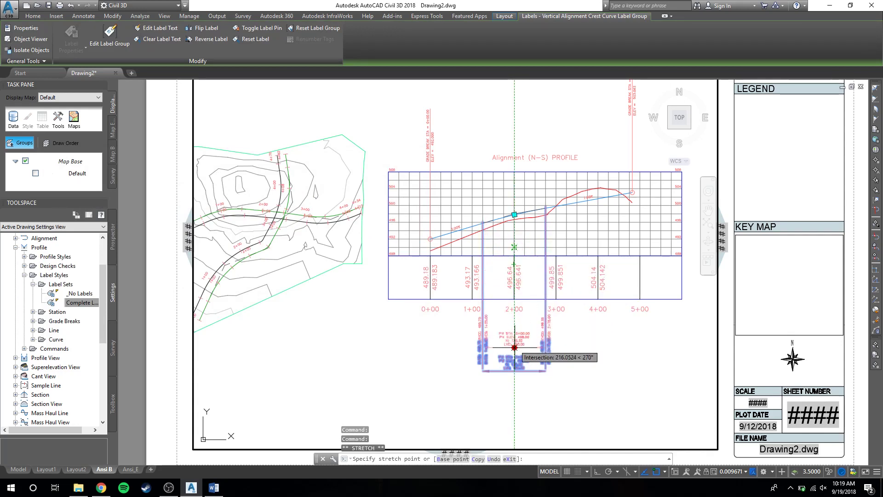
pyautogui.click(515, 350)
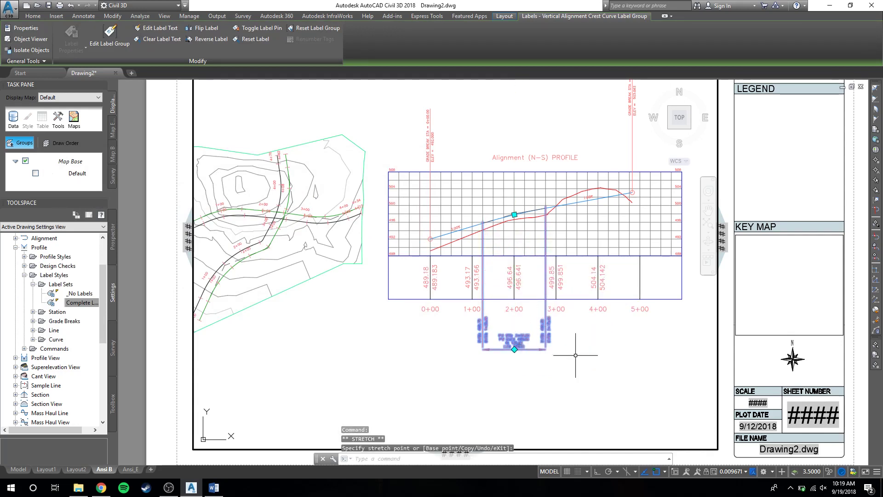
pyautogui.press('Escape')
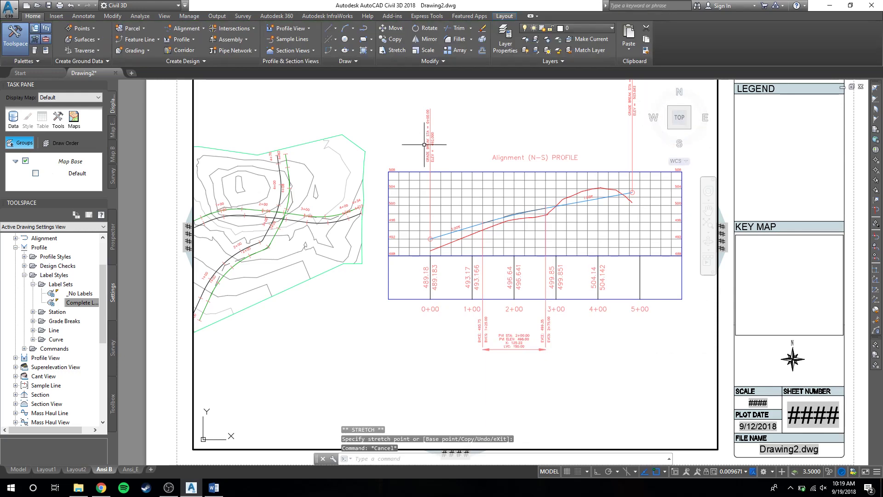
# Step: Try to move the grade break label at station 0+00 straight down, closer to the profile line
pyautogui.click(428, 119)
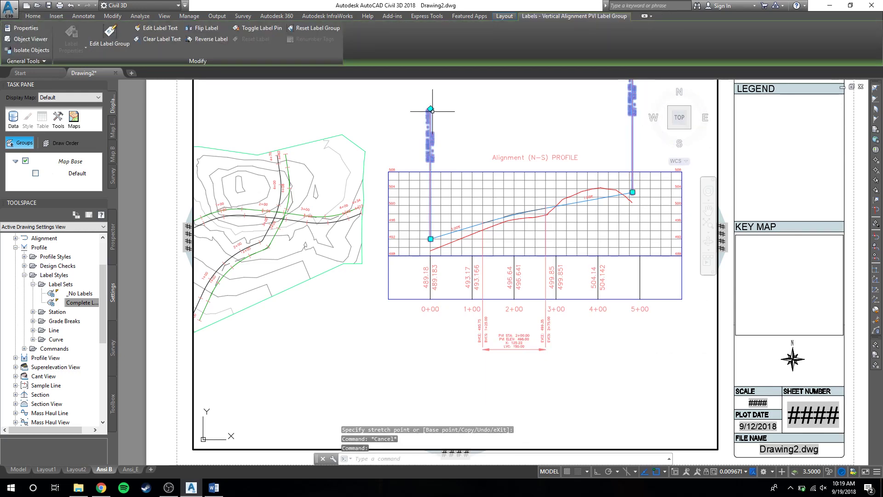
pyautogui.click(431, 109)
pyautogui.click(430, 171)
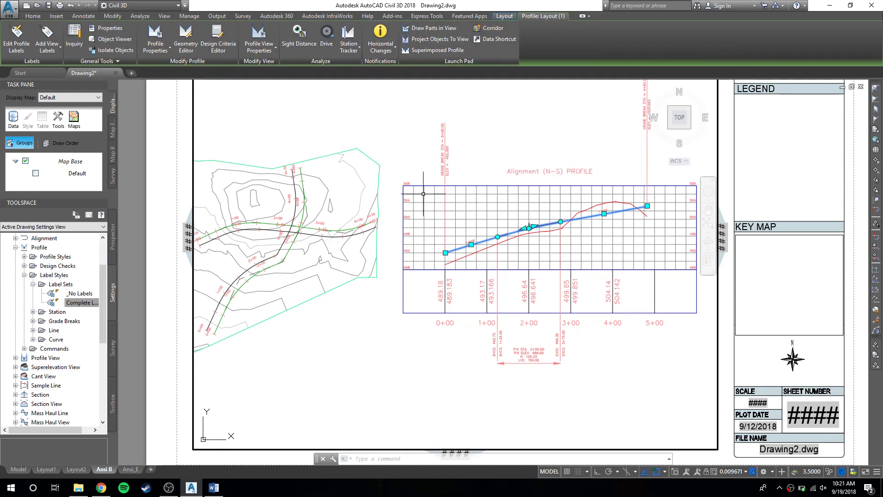
pyautogui.press('Escape')
pyautogui.click(447, 161)
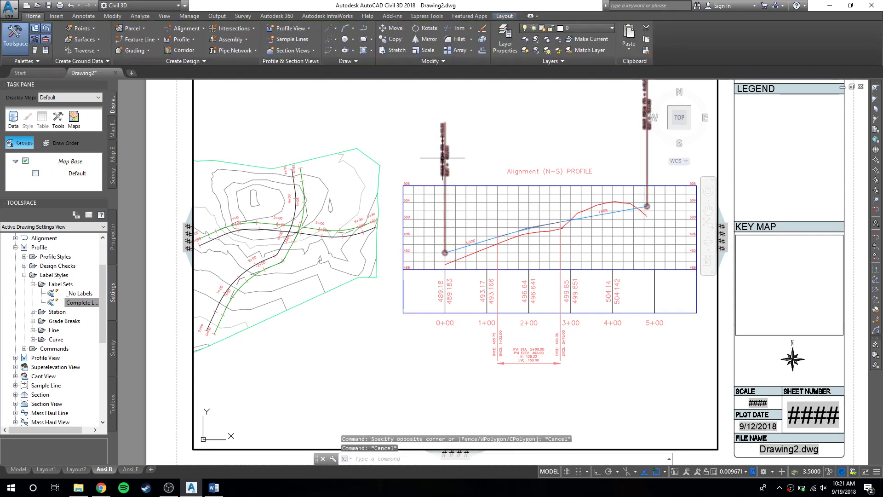
pyautogui.click(445, 227)
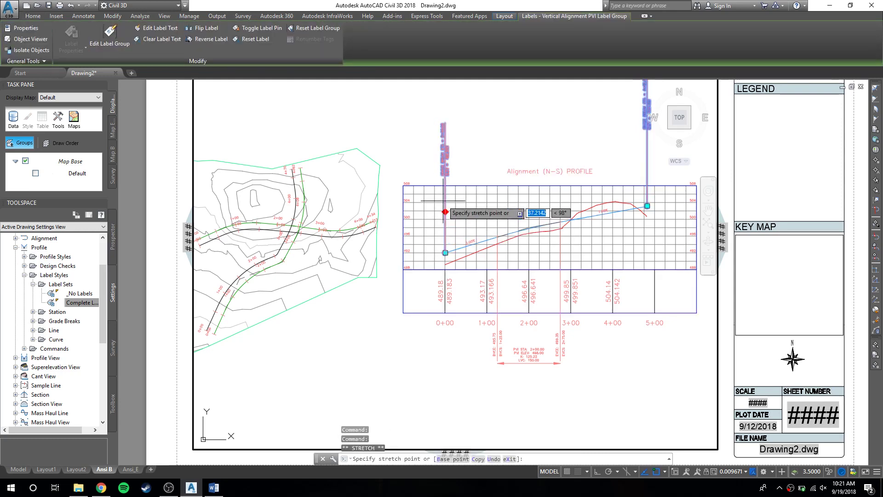
pyautogui.press('Escape')
pyautogui.press('Escape')
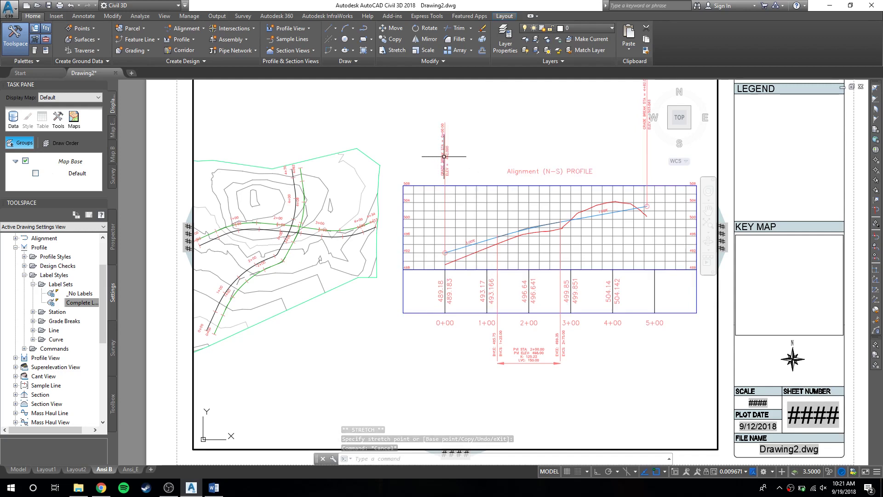
# Step: Open the grade breaks' Station over Elevation label style for editing from the design profile's label settings
pyautogui.click(467, 245)
pyautogui.rightClick(478, 244)
pyautogui.click(502, 364)
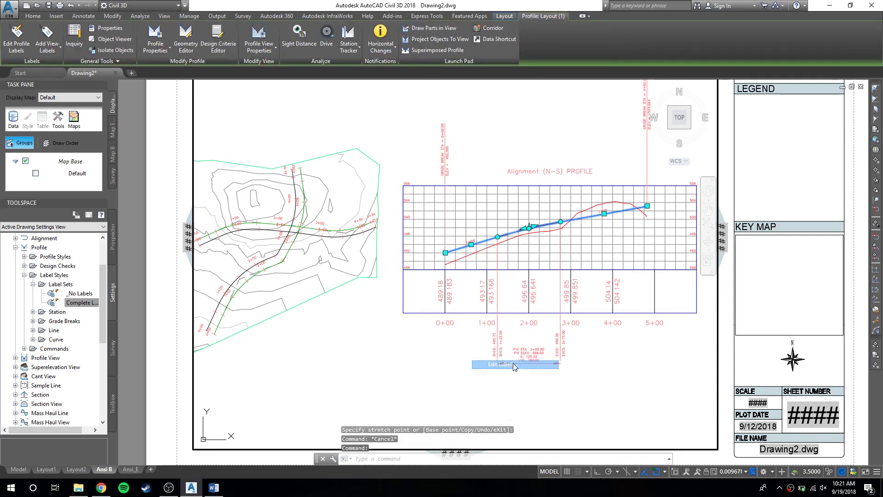
pyautogui.click(67, 212)
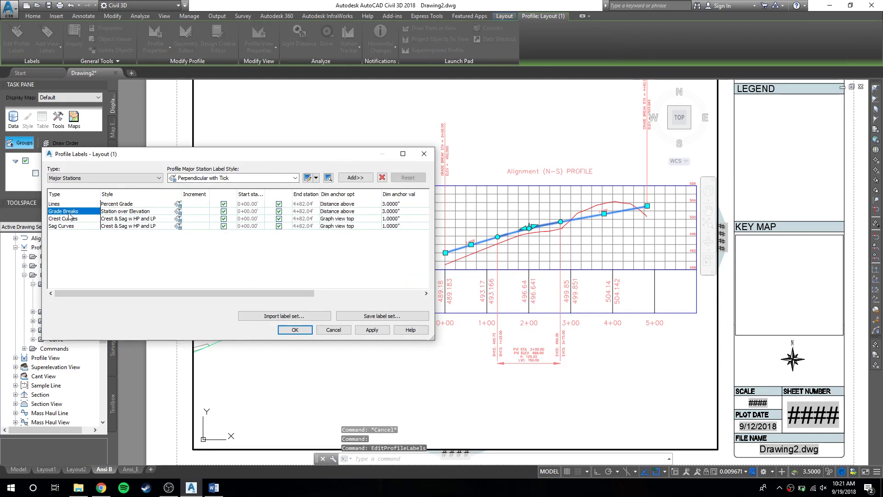
pyautogui.click(178, 211)
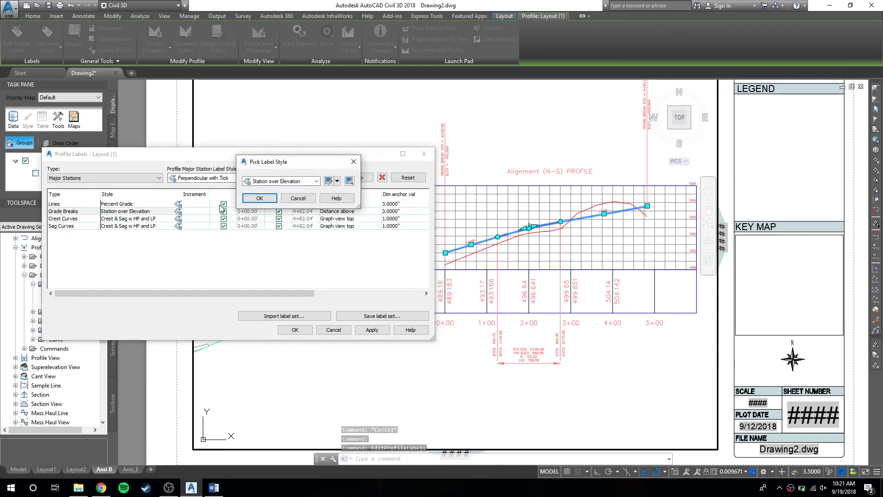
pyautogui.click(259, 201)
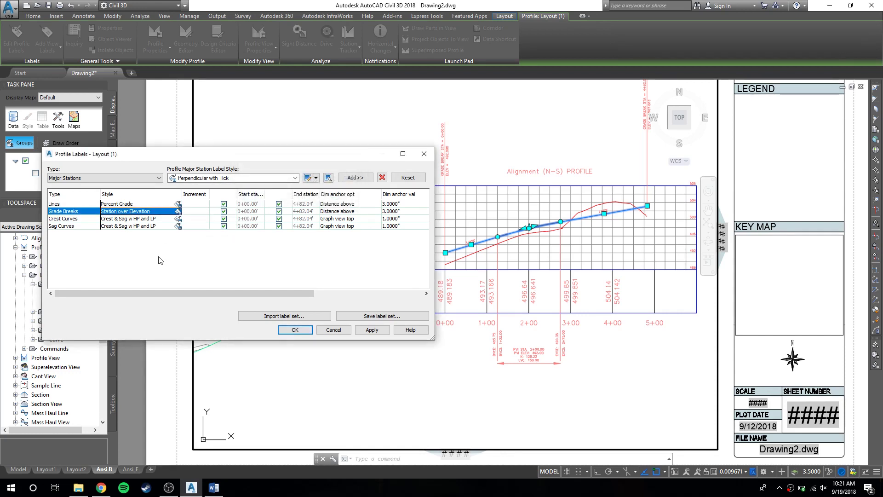
pyautogui.click(179, 212)
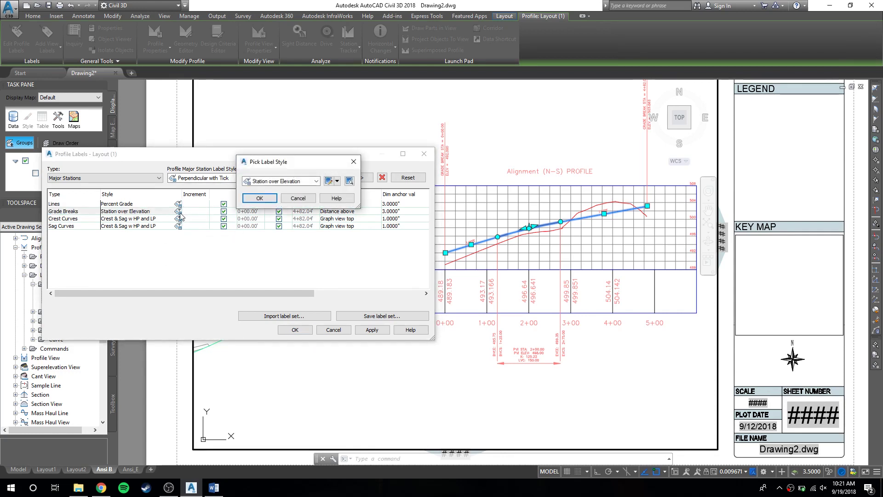
pyautogui.click(328, 181)
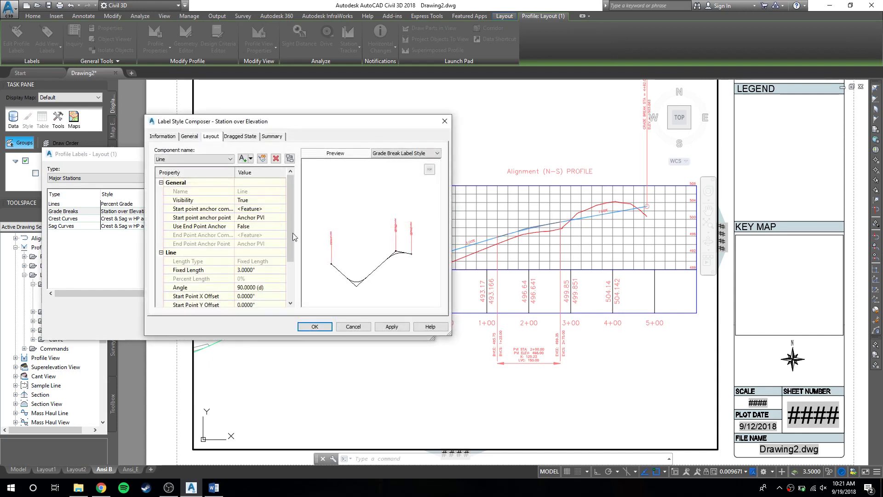
# Step: Set the Line component's fixed length to 1" in the Station over Elevation style and apply it
pyautogui.moveTo(293, 233)
pyautogui.mouseDown()
pyautogui.moveTo(292, 273)
pyautogui.moveTo(290, 217)
pyautogui.mouseUp()
pyautogui.click(209, 158)
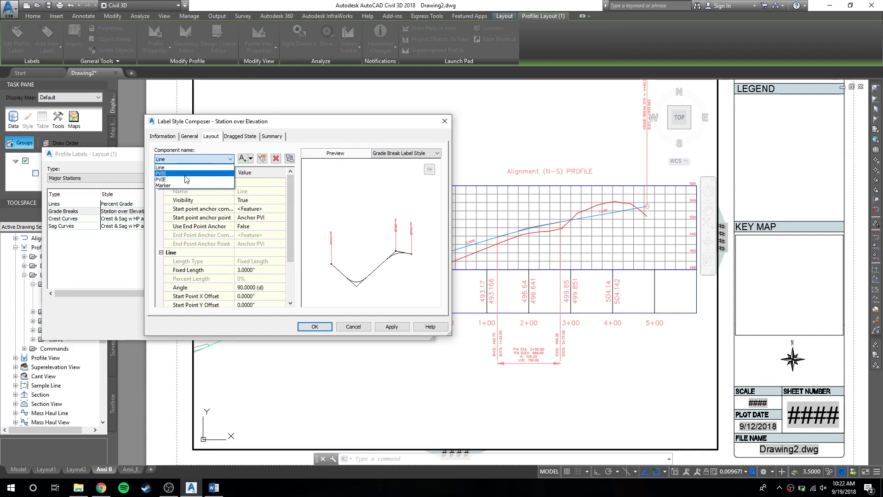
pyautogui.click(230, 159)
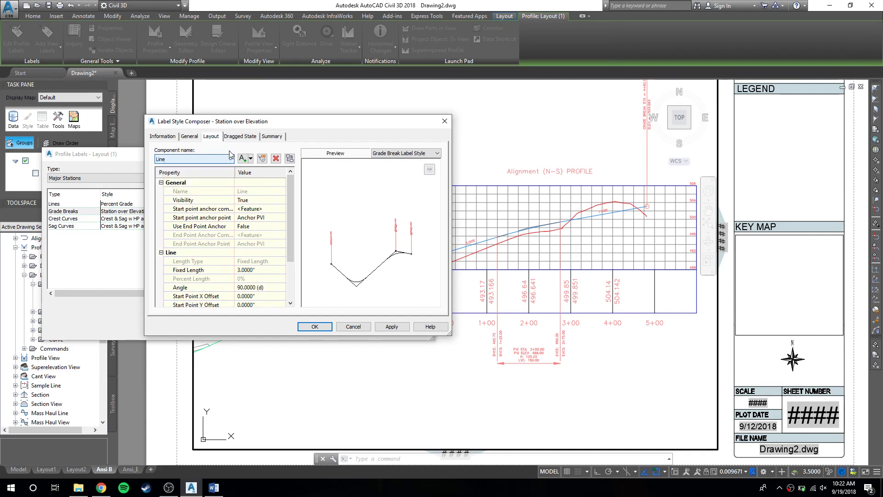
pyautogui.click(246, 272)
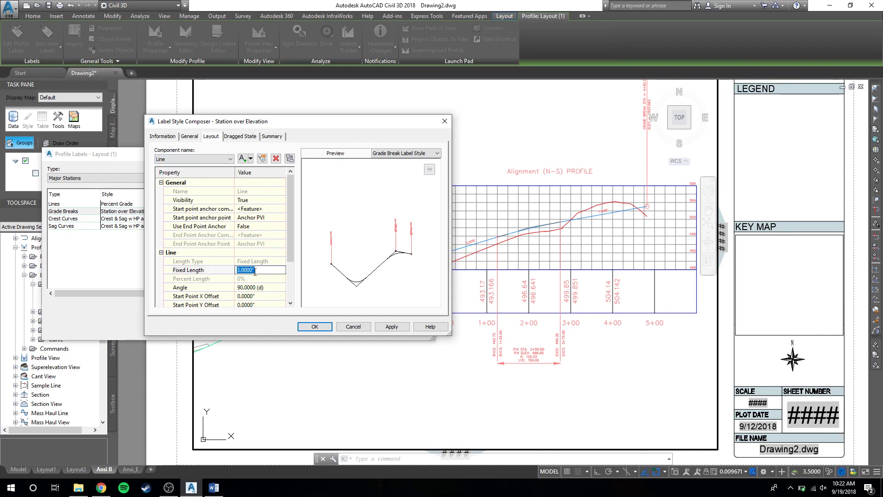
pyautogui.write('1')
pyautogui.click(404, 328)
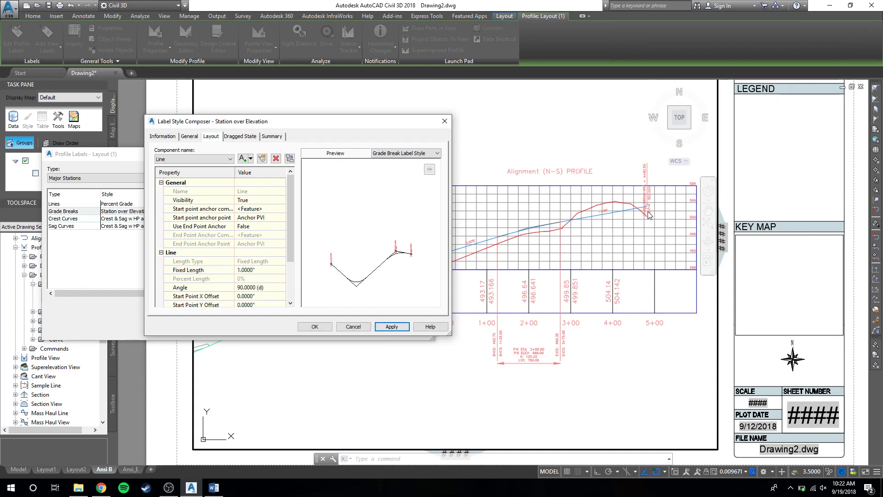
# Step: Set the Line component's fixed length to 2" and apply the Station over Elevation style to the profile's grade break labels
pyautogui.click(241, 270)
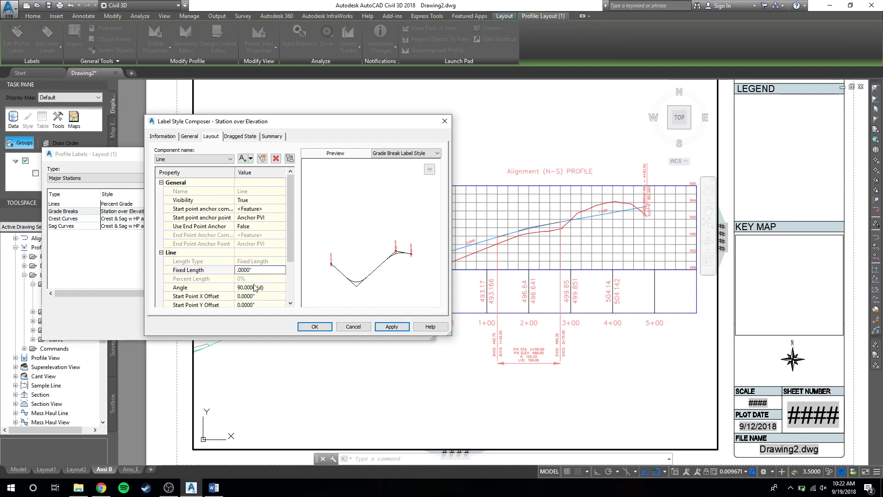
pyautogui.write('2')
pyautogui.press('Return')
pyautogui.click(392, 326)
pyautogui.click(314, 327)
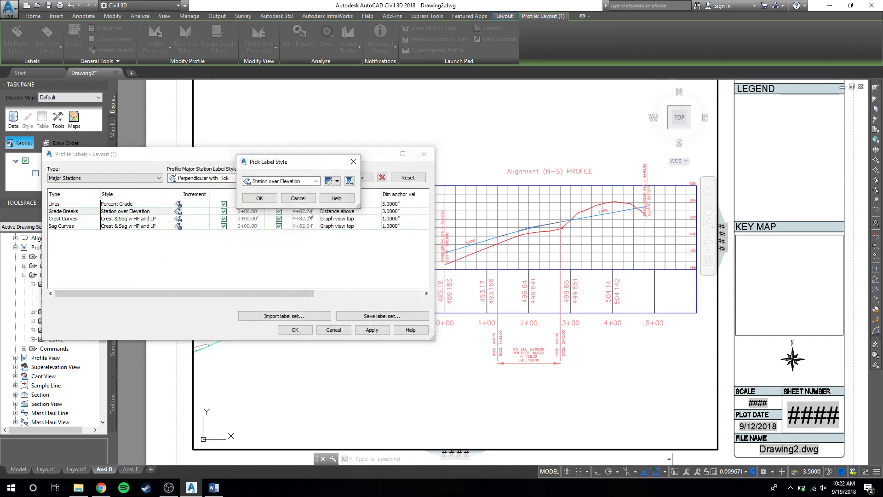
pyautogui.click(260, 198)
pyautogui.click(375, 330)
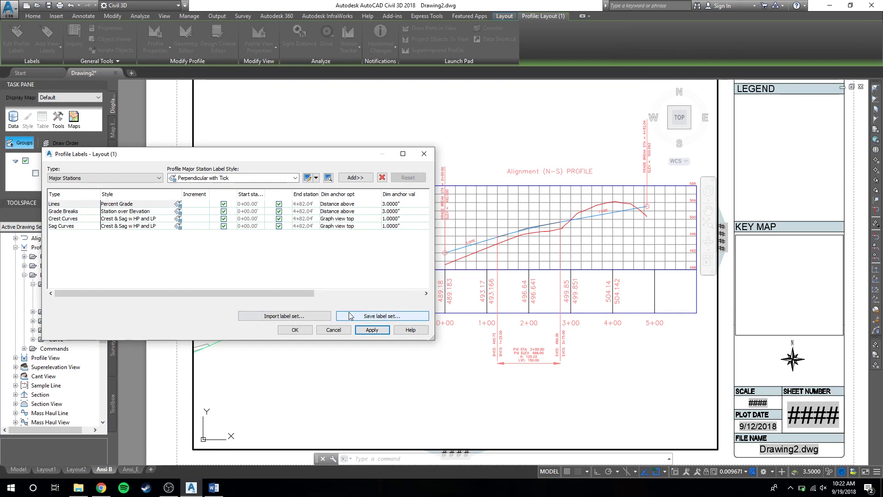
pyautogui.click(296, 329)
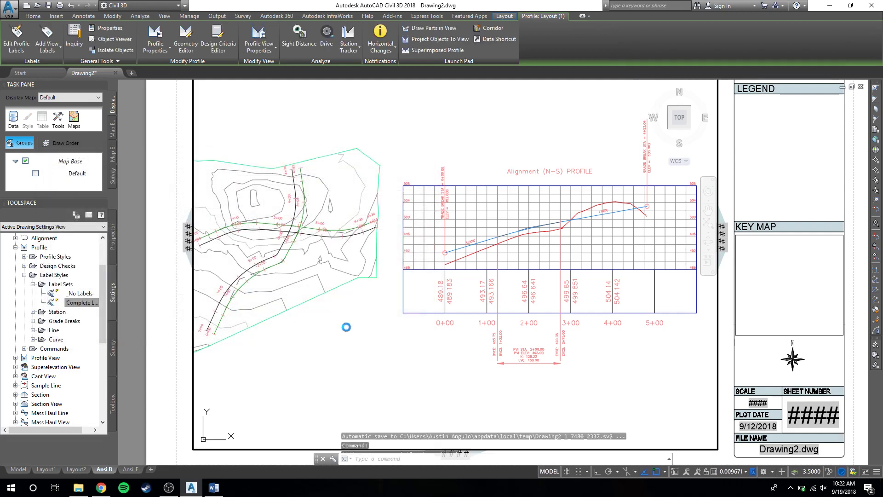
# Step: Move the crest curve label slightly down so its dimension line sits a little farther beneath the profile view
pyautogui.click(532, 367)
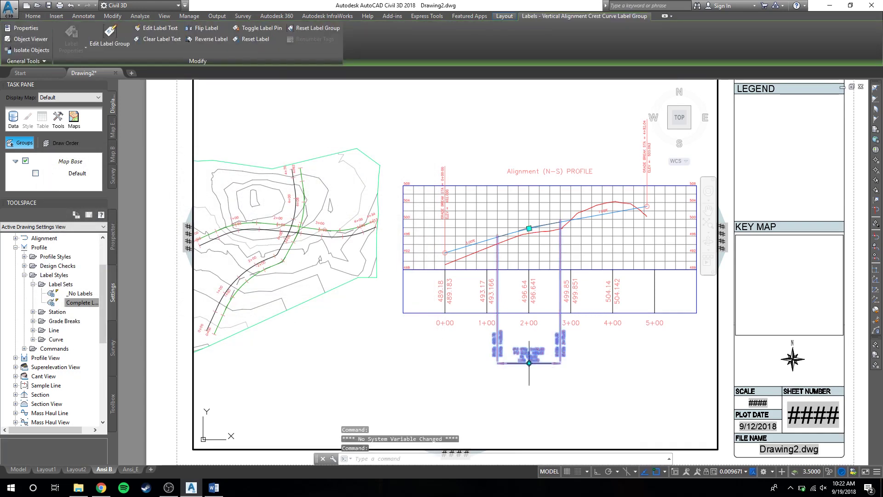
pyautogui.click(530, 364)
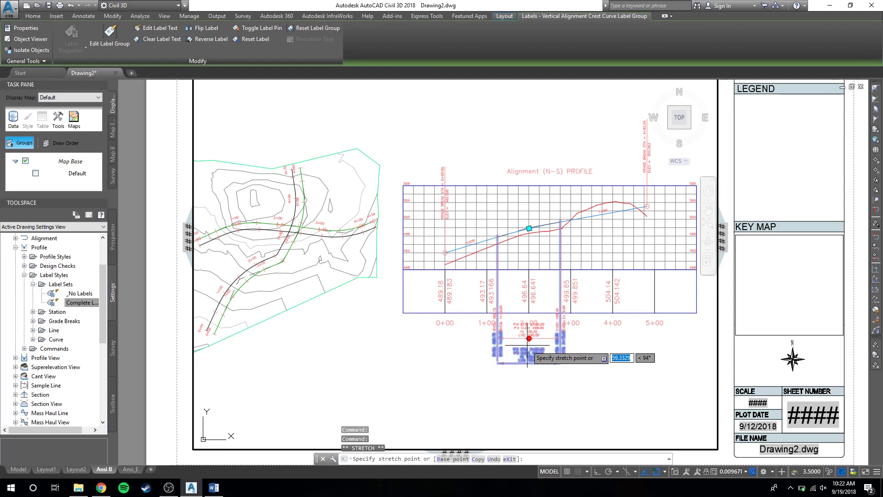
pyautogui.click(528, 368)
pyautogui.click(599, 355)
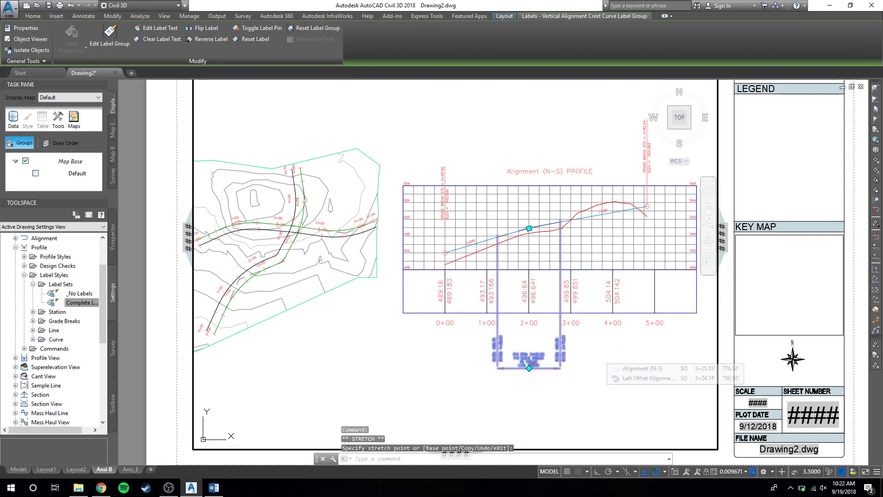
pyautogui.press('Escape')
pyautogui.press('Escape')
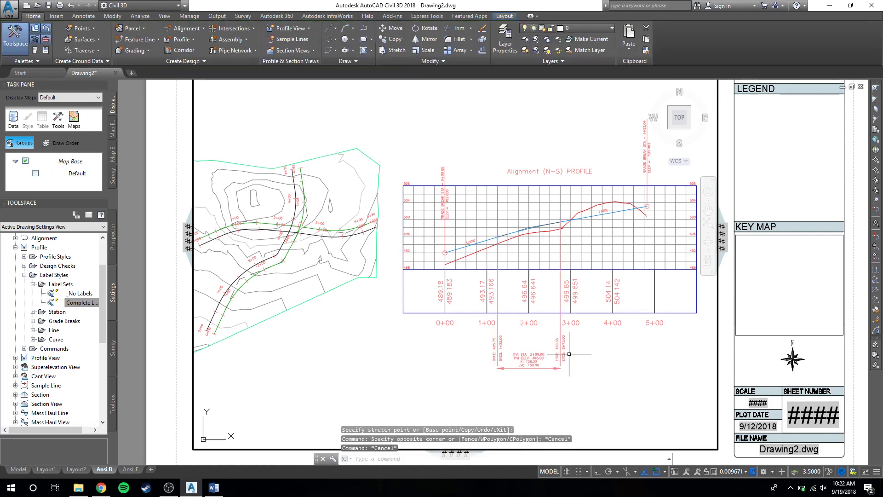